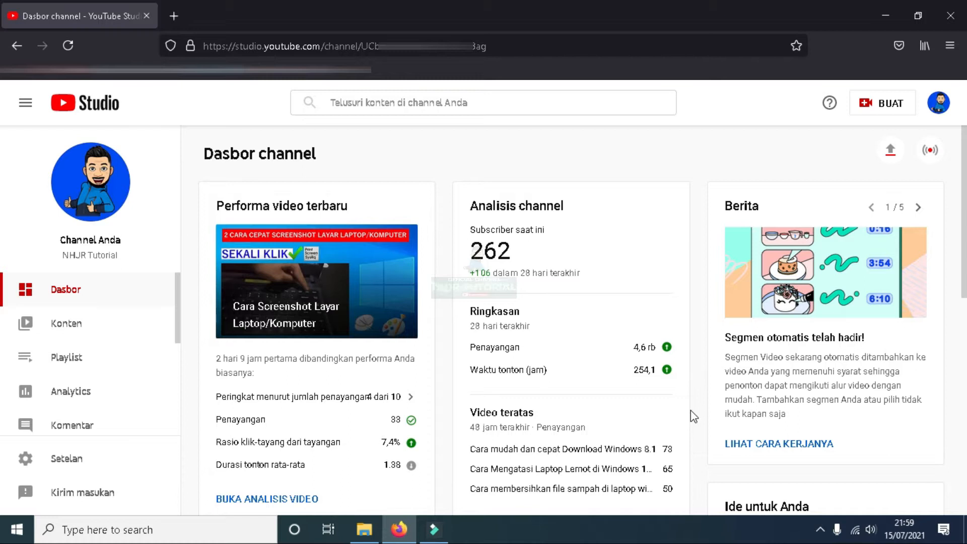
Step: Open the details of the video "Cara Screenshot Layar Laptop/Komputer" from the channel's content list
scroll(691, 410, down, 2)
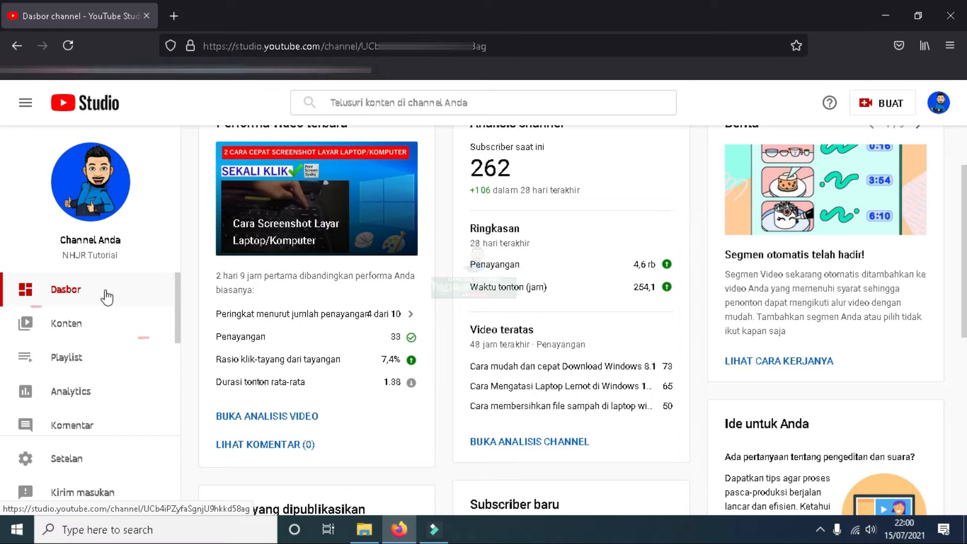
click(65, 323)
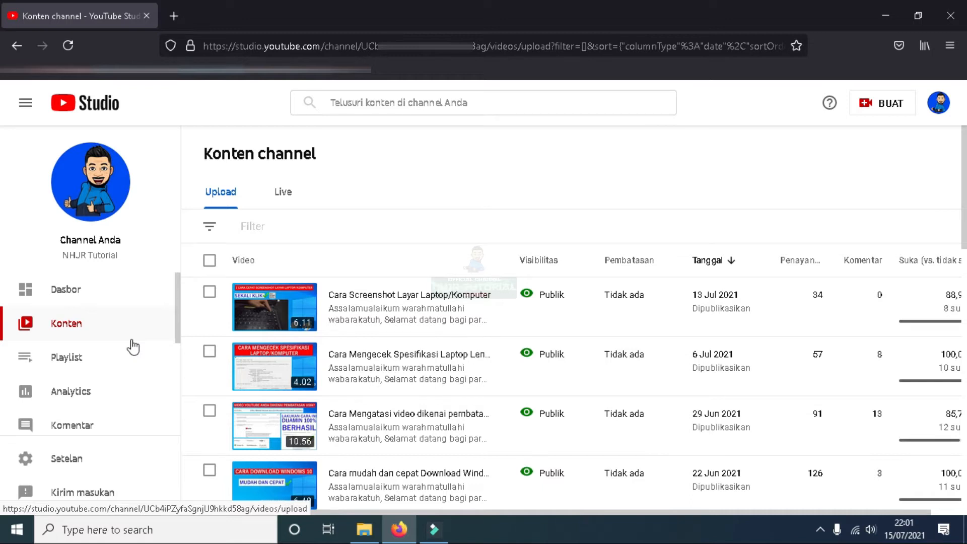
mouse_move(333, 316)
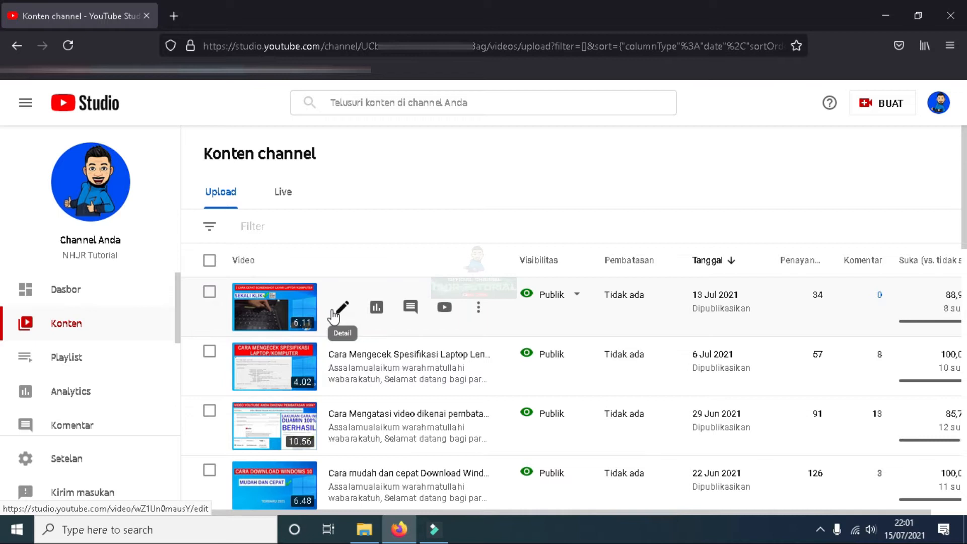
click(335, 315)
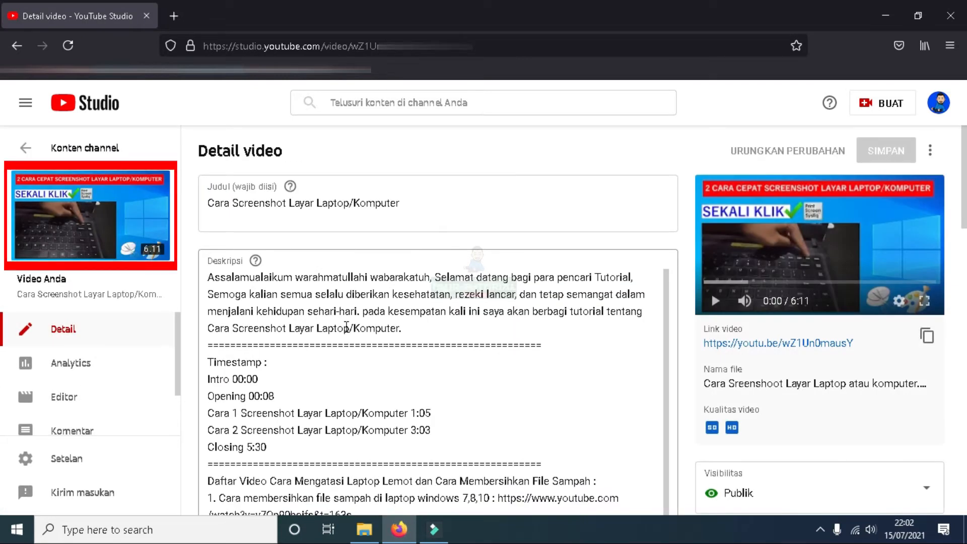
Step: Open the video's public YouTube page and copy its share link
click(93, 217)
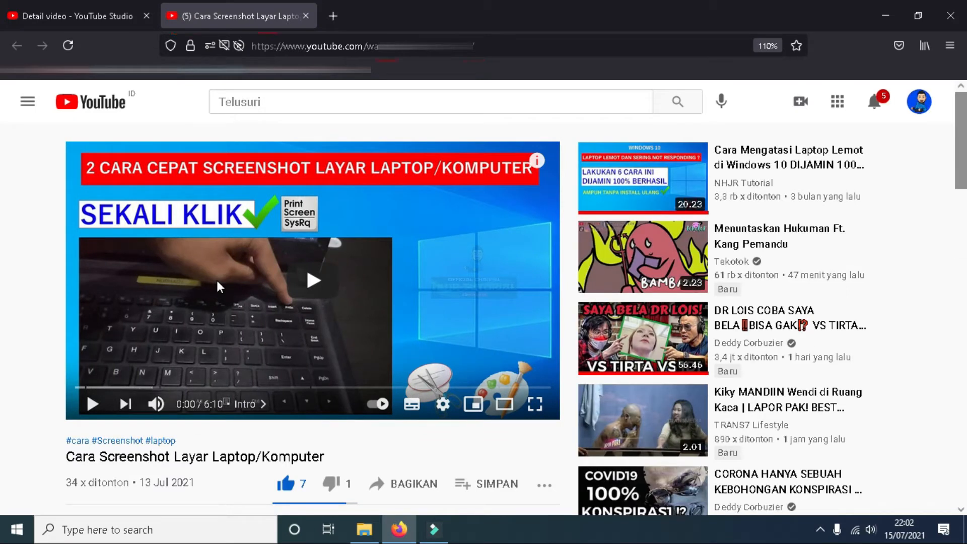
click(363, 46)
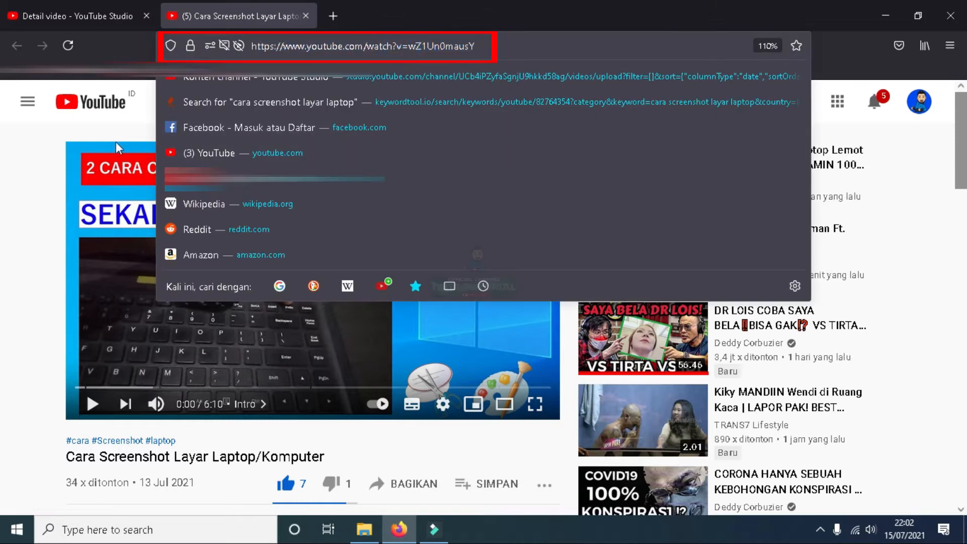
click(33, 132)
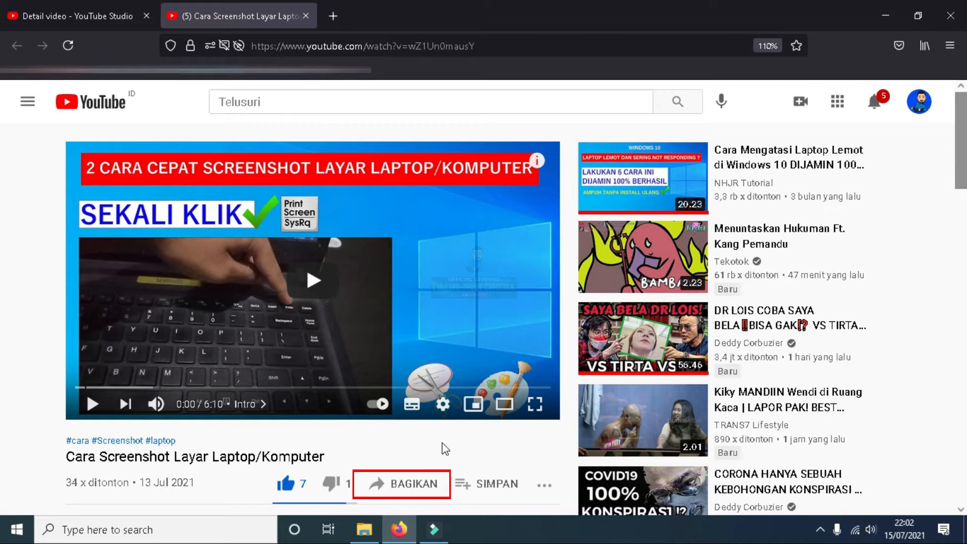
click(406, 486)
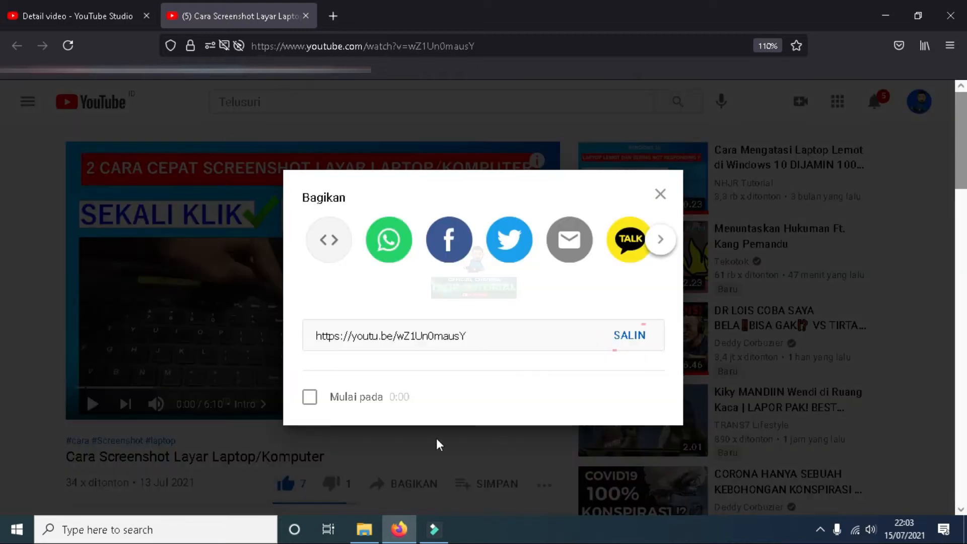
click(626, 338)
key(ctrl+c)
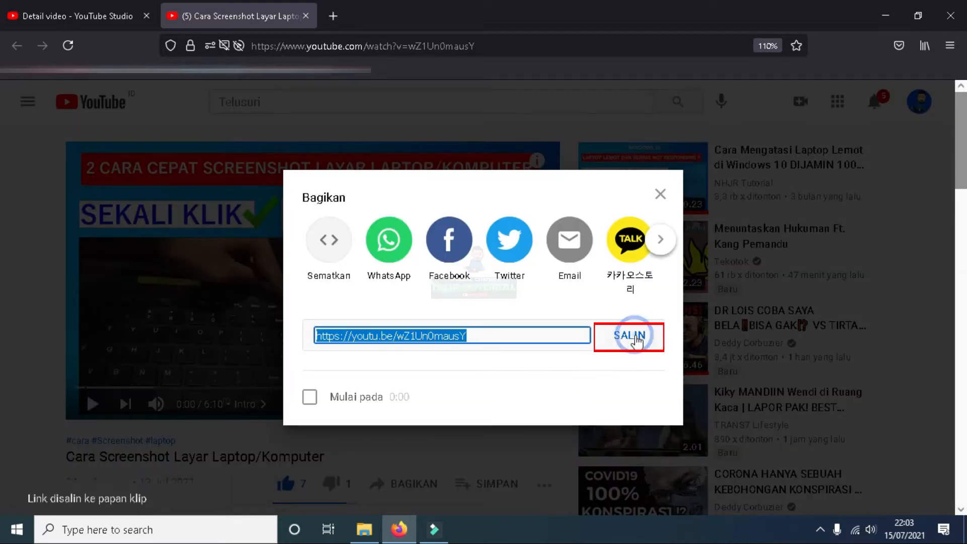
click(660, 195)
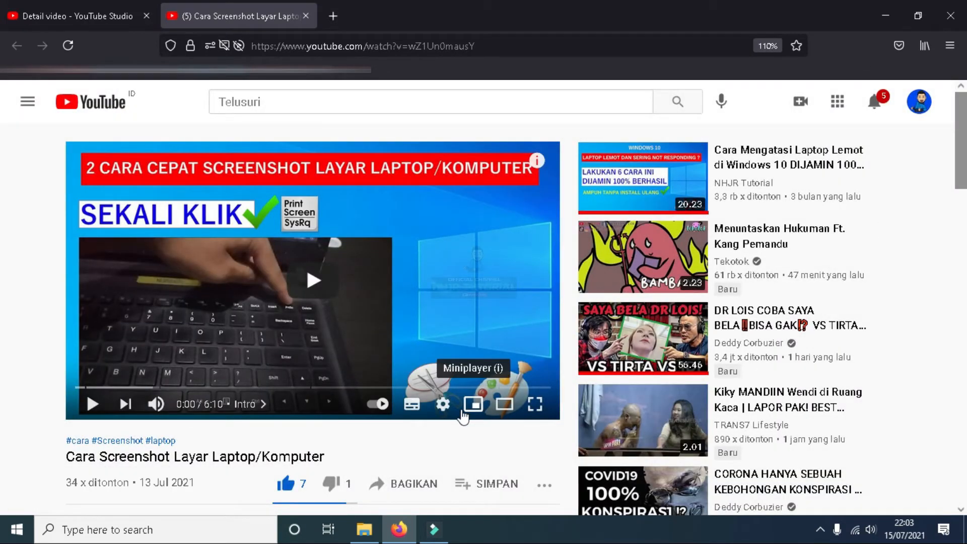
Step: Search the web for "yoursubtitle" in a new tab and open the yousubtitles.com result
click(339, 16)
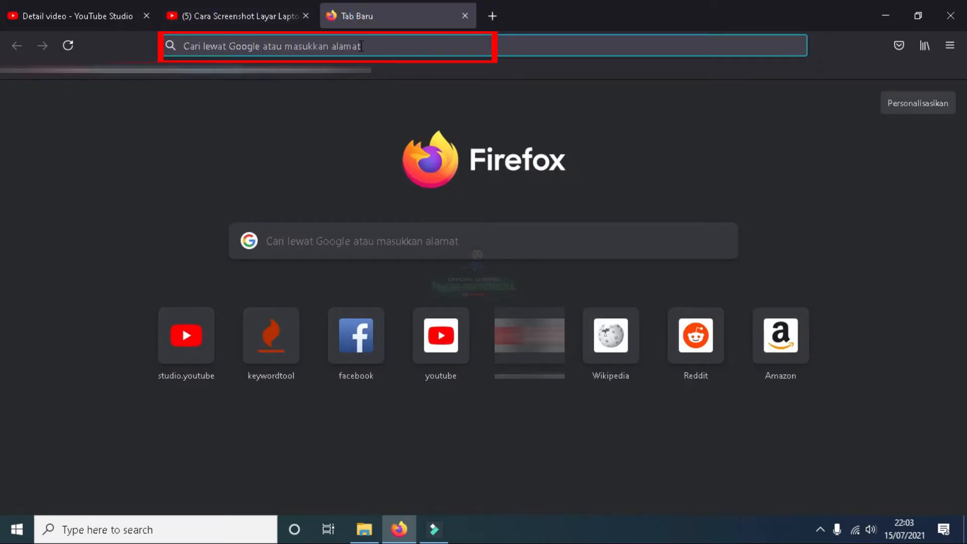
text(y)
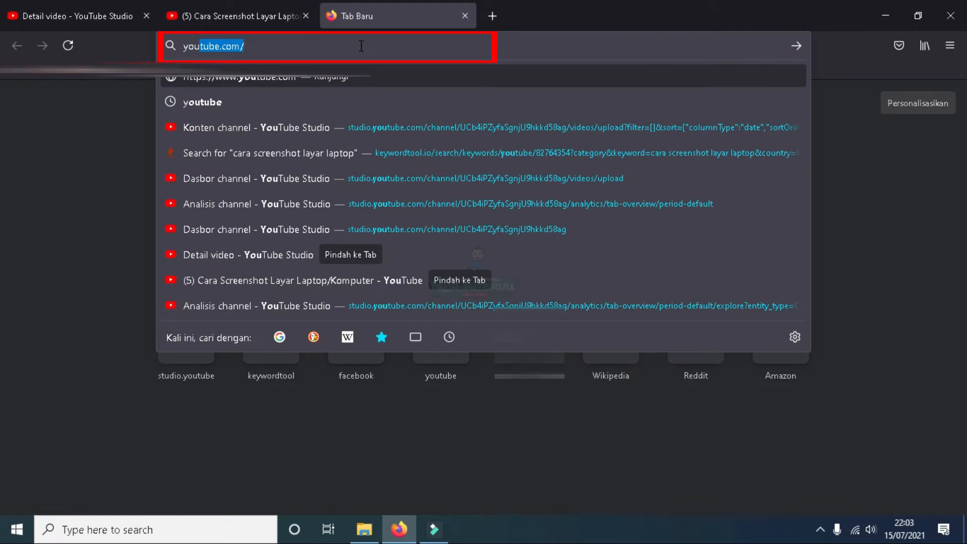
text(oursu)
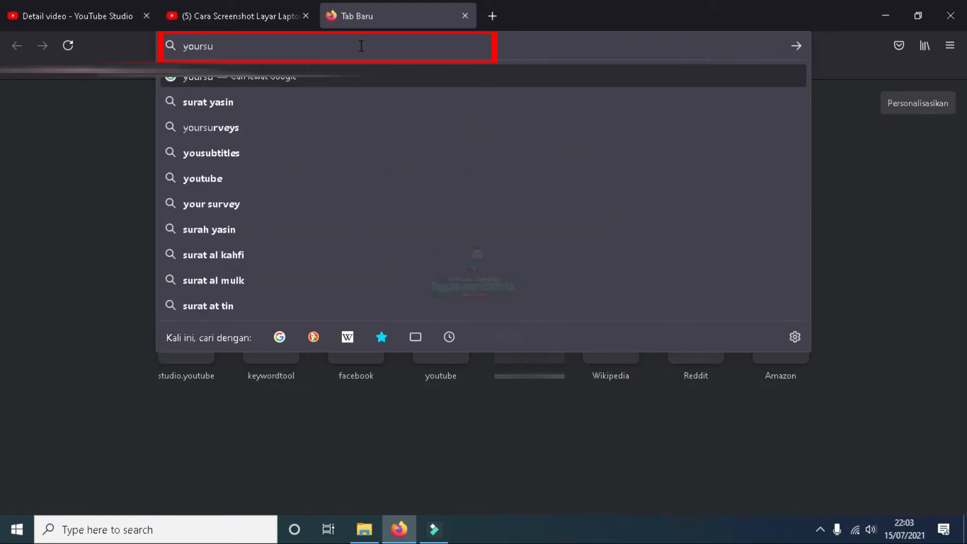
text(btitle)
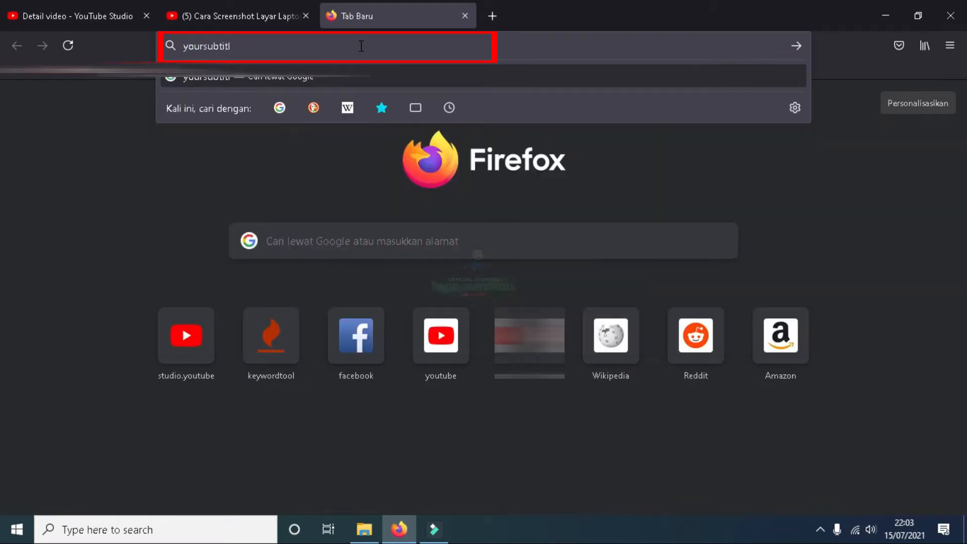
key(Return)
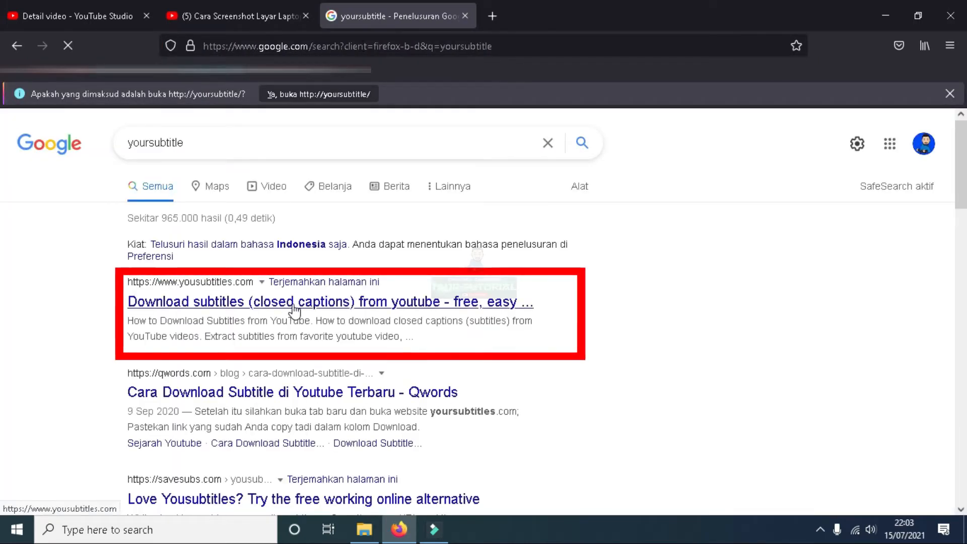
click(295, 312)
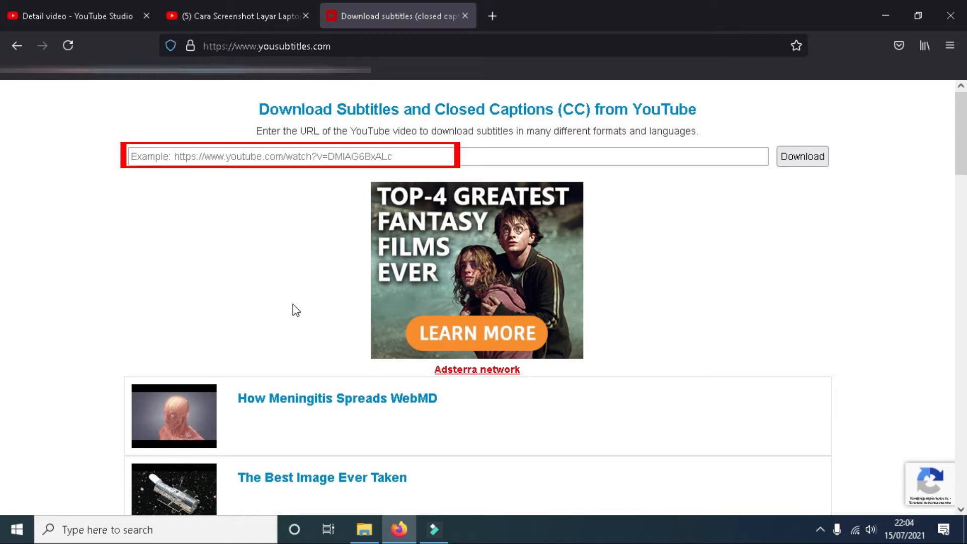
Step: Paste the copied video link into the subtitle downloader and request its available subtitles
click(347, 153)
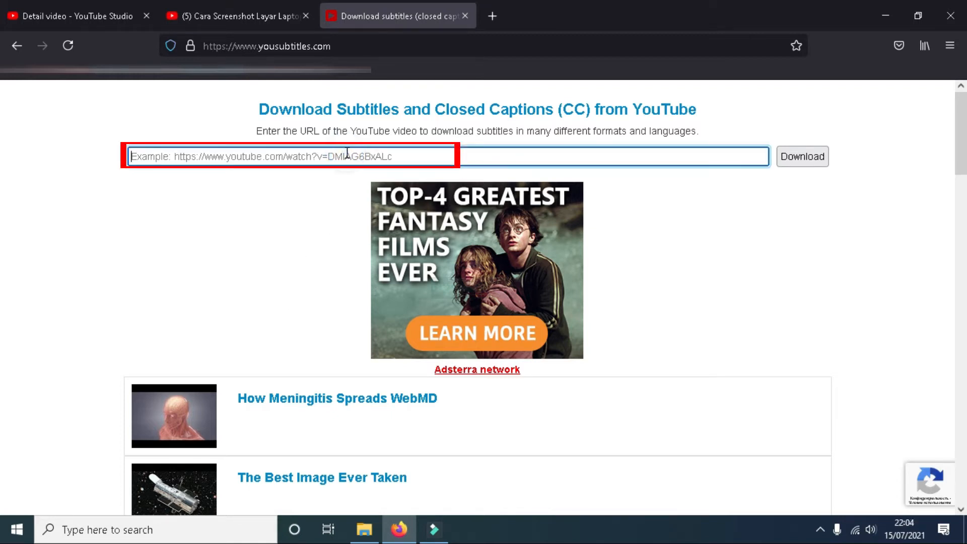
key(ctrl+v)
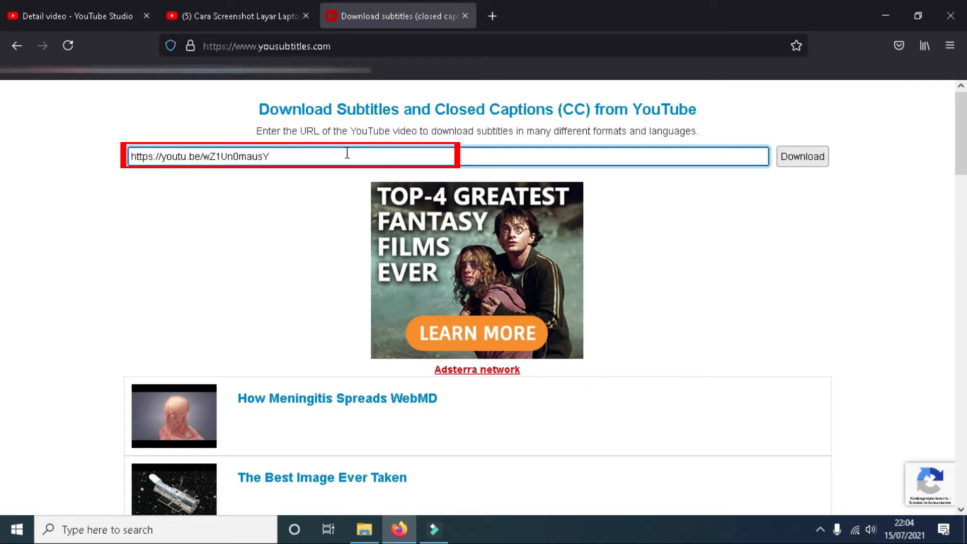
click(816, 160)
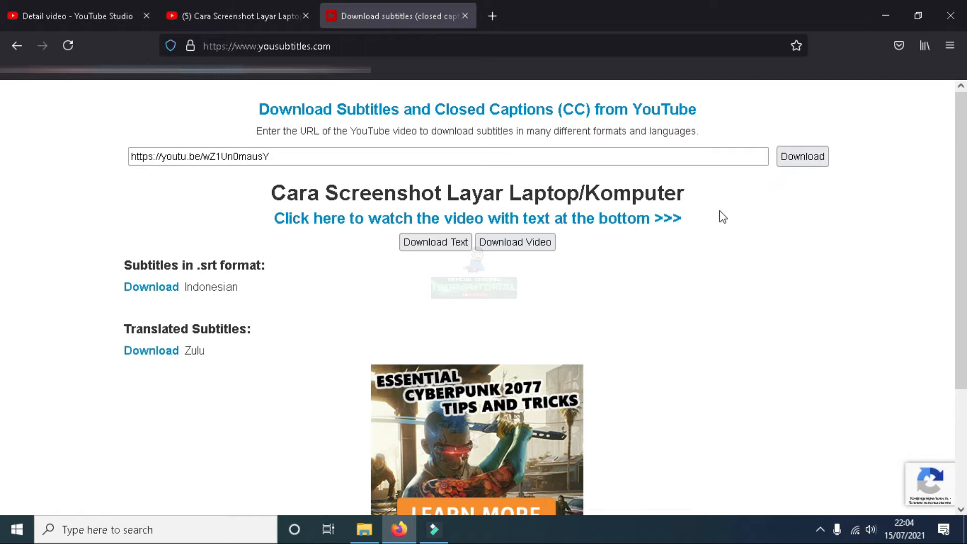
Step: Download the Indonesian subtitles in .srt format and check the file in the browser's download list
click(156, 290)
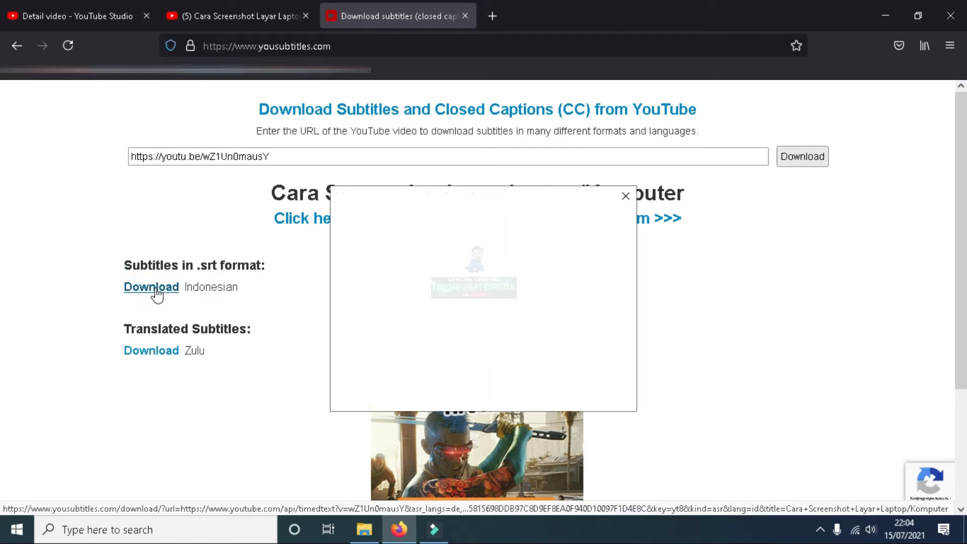
click(532, 397)
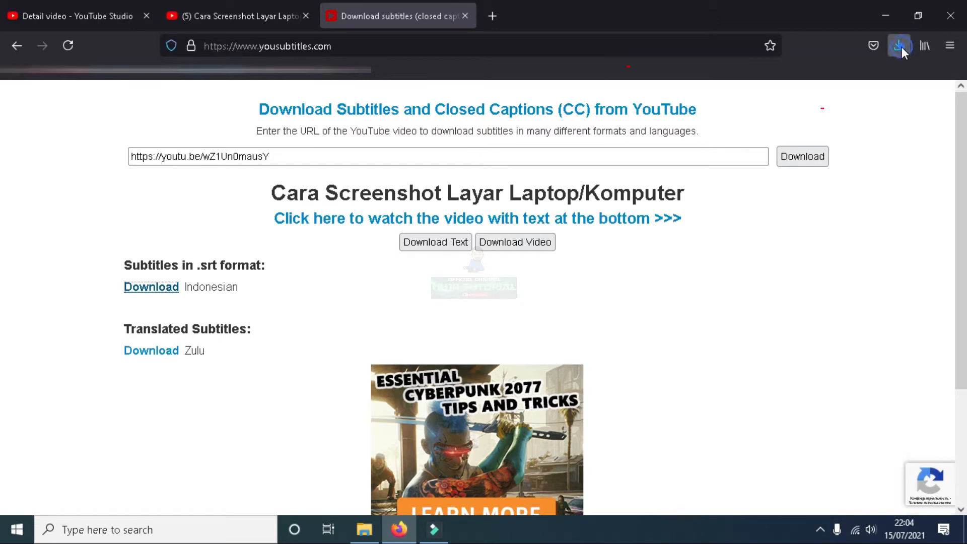
click(901, 47)
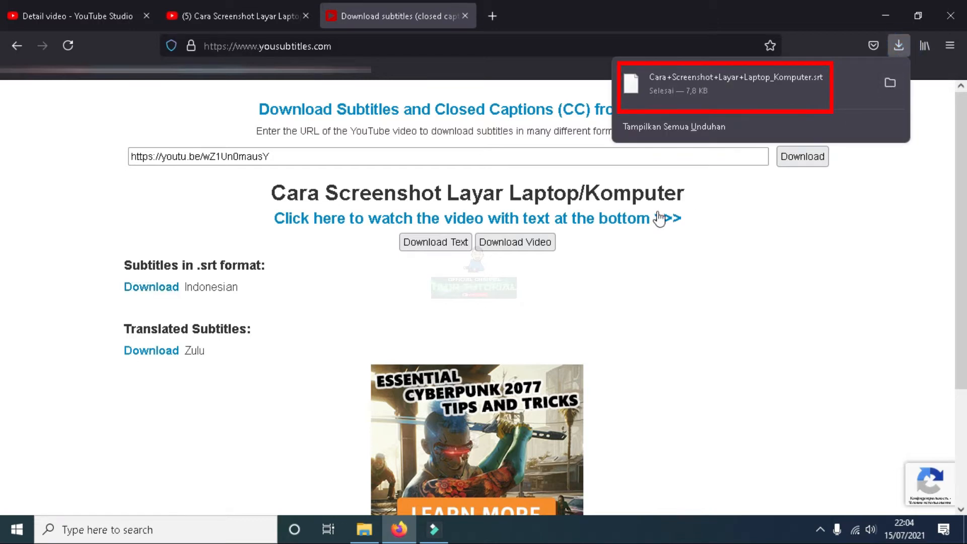
click(649, 277)
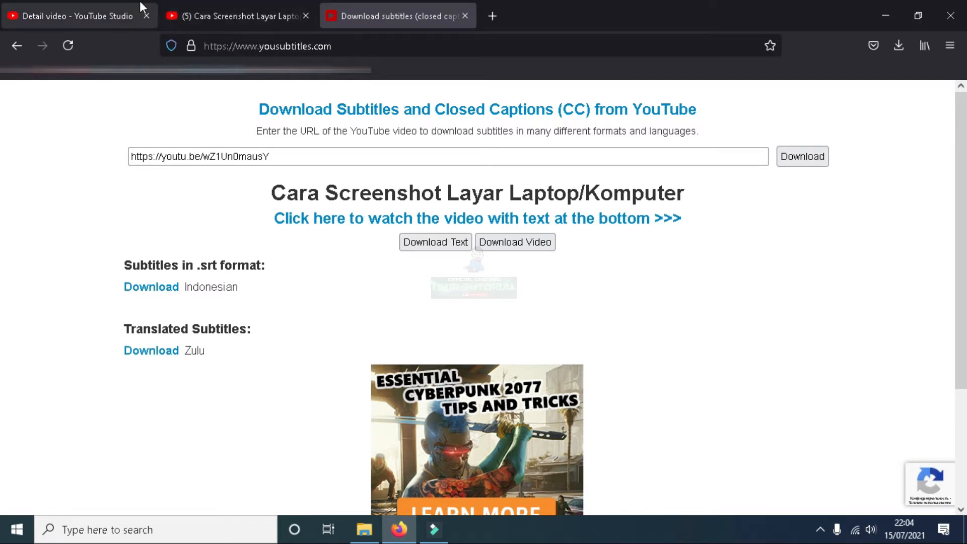
Step: Return to the video's details in YouTube Studio, open its Indonesian subtitle editor and delete the existing subtitle
click(112, 10)
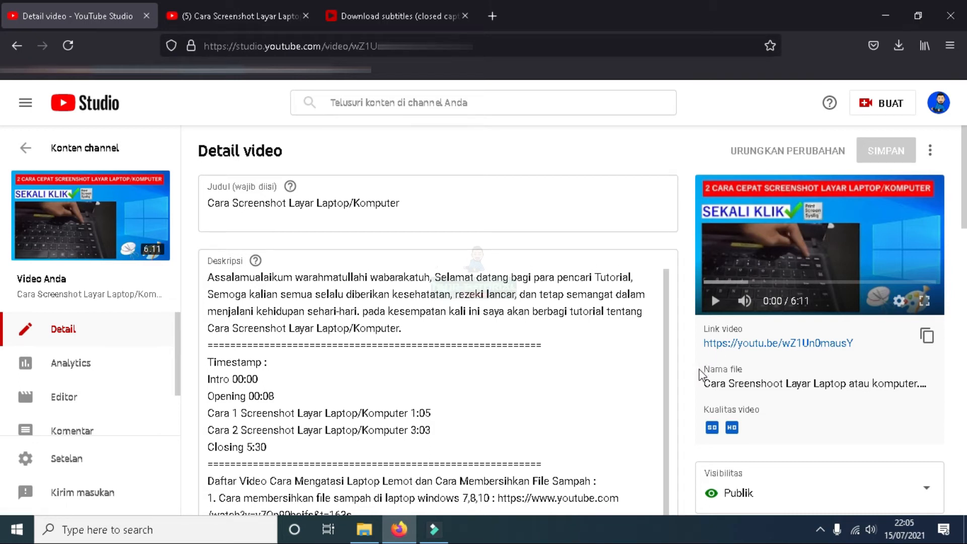
scroll(700, 373, down, 3)
scroll(697, 371, down, 3)
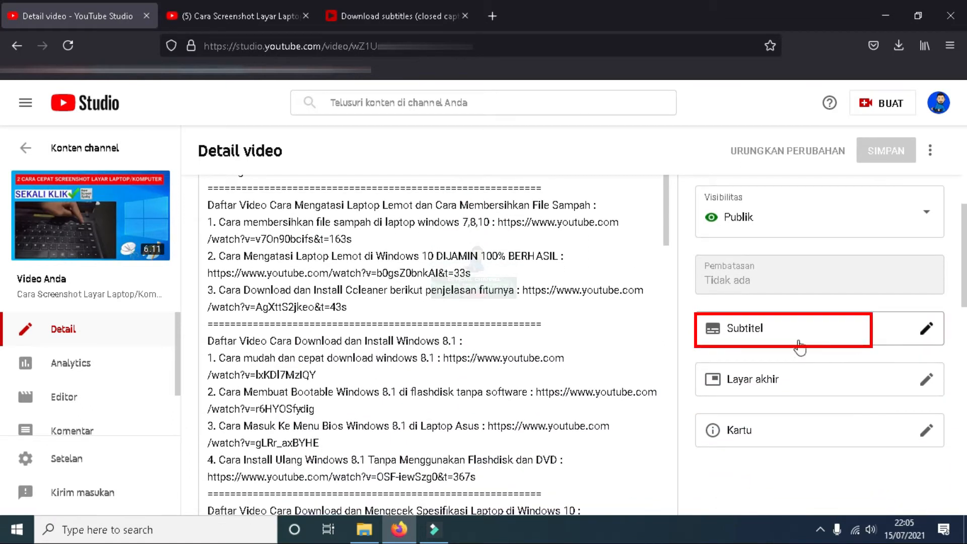
click(824, 330)
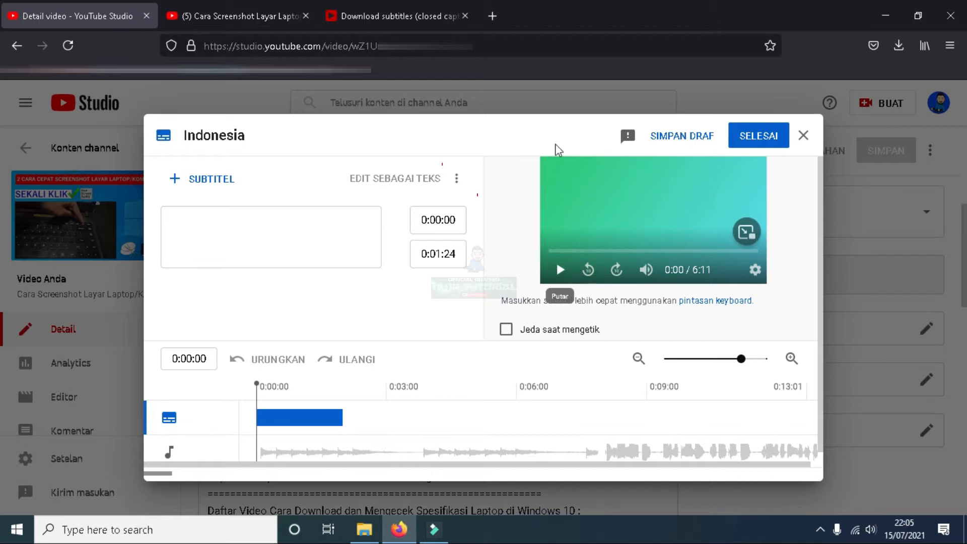
click(456, 182)
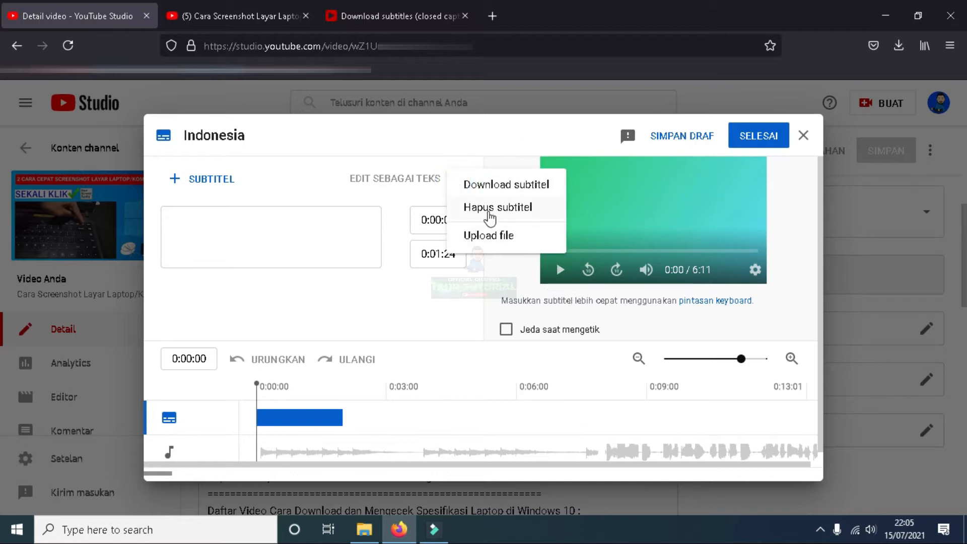
click(488, 214)
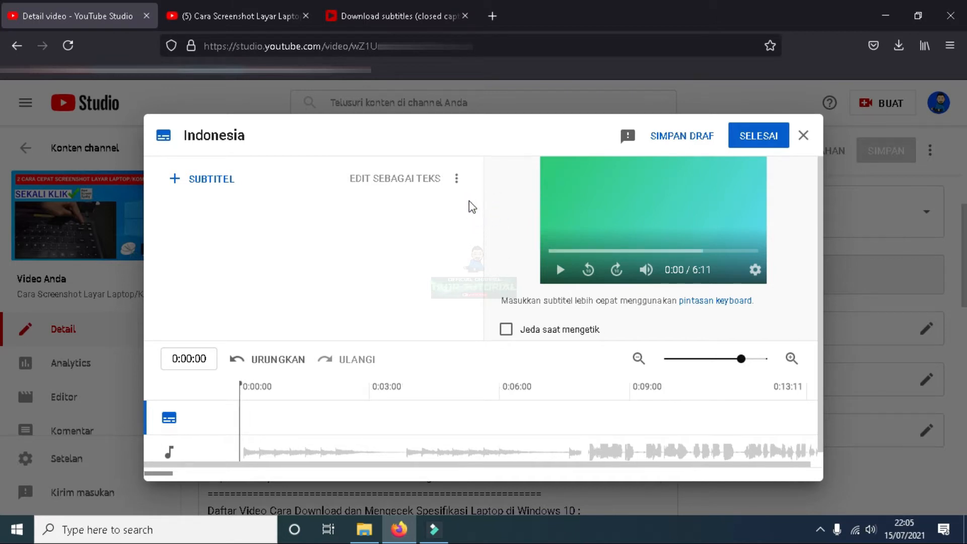
Step: Upload the subtitle file Cara+Screenshot+Layar+Laptop_Komputer.srt from the Downloads folder as a file with timing
click(459, 182)
click(491, 241)
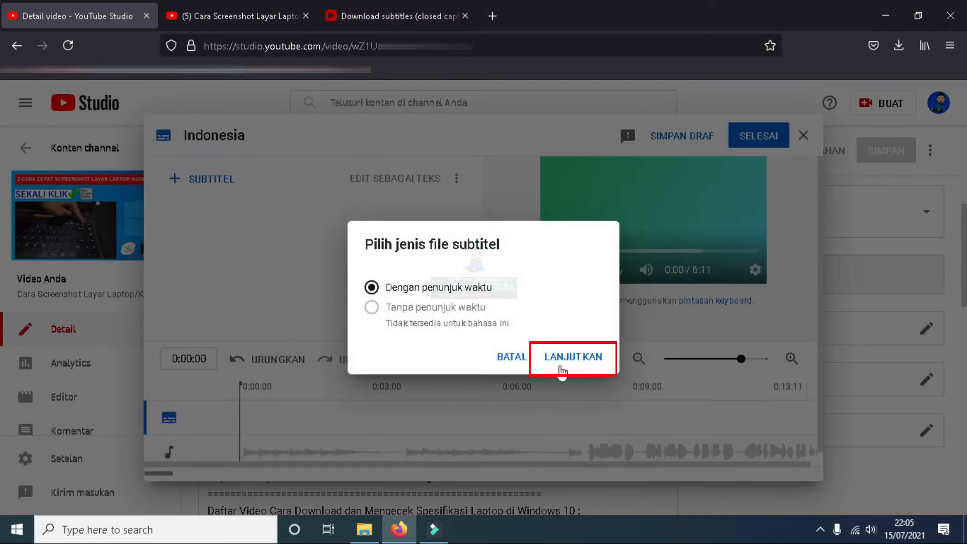
click(573, 357)
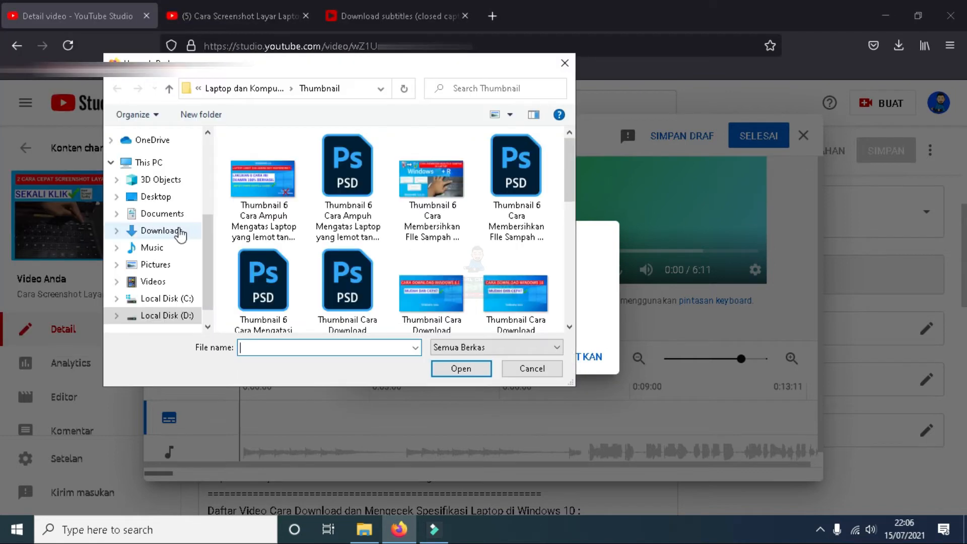
click(162, 231)
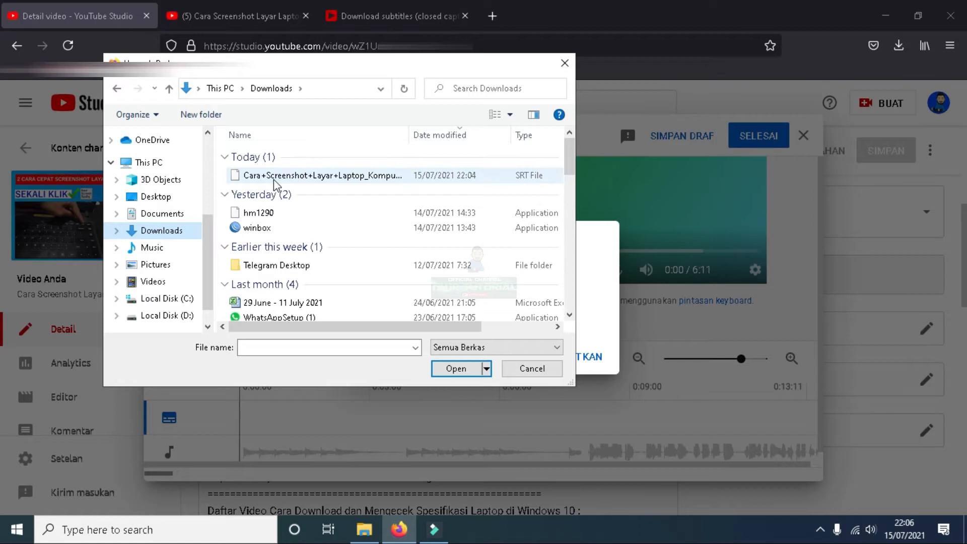
click(276, 182)
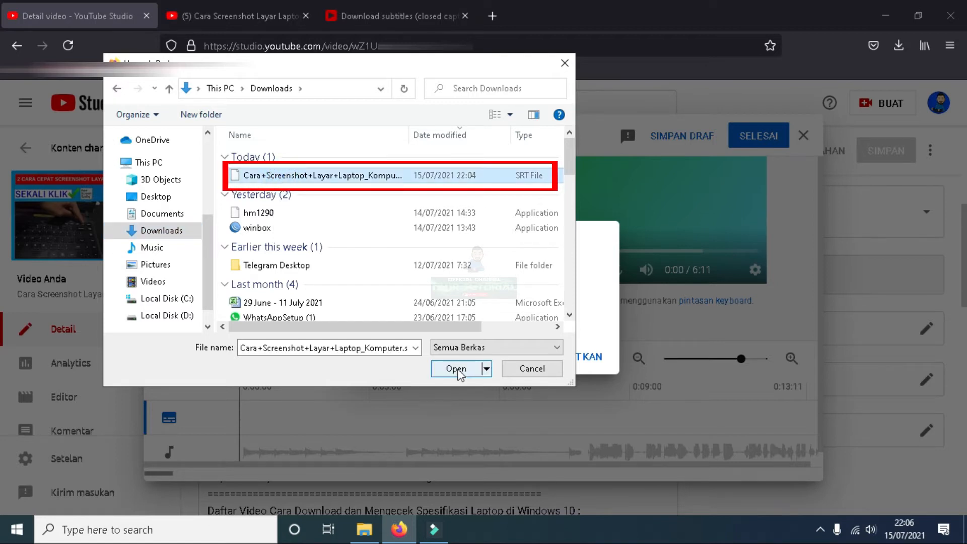
click(458, 372)
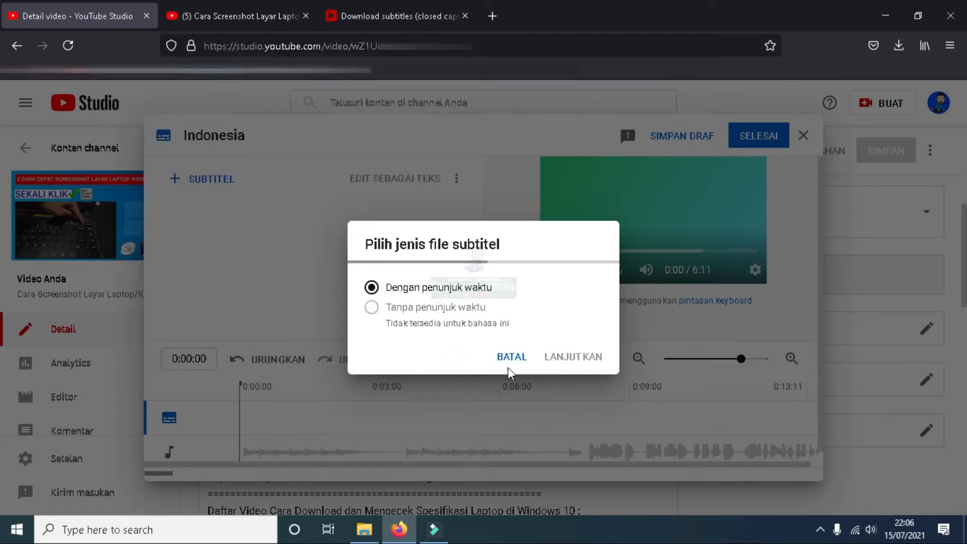
click(573, 356)
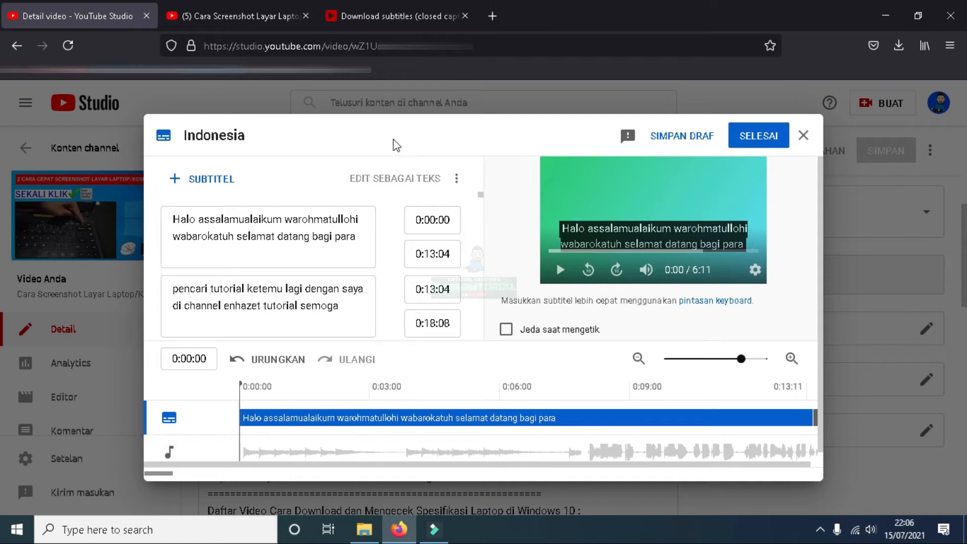
Step: Delete the word "Halo" from the beginning of the first subtitle
click(196, 218)
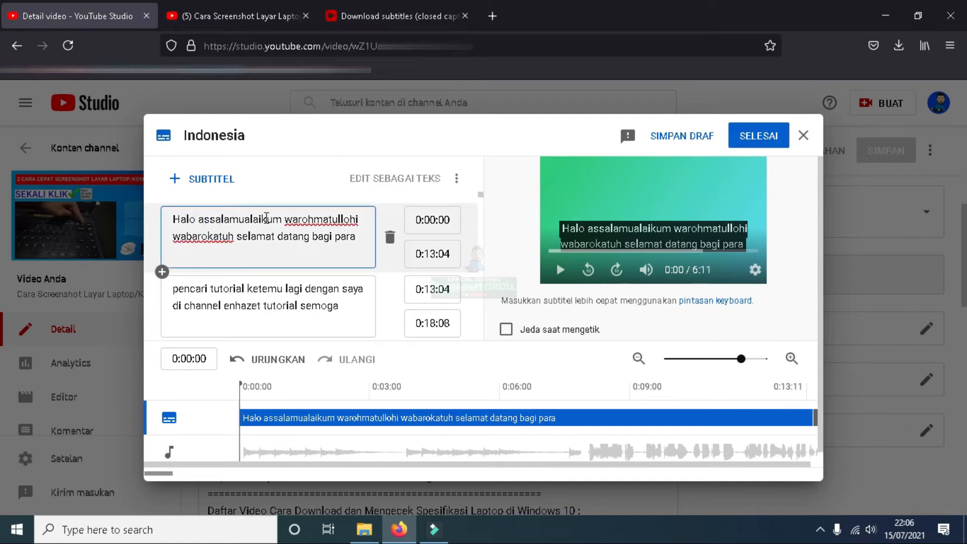
key(BackSpace)
key(BackSpace)
key(BackSpace)
key(BackSpace)
key(Delete)
scroll(277, 272, down, 2)
Step: Replace "enhazet" with "NHJR" in the subtitle starting at 0:13:04
click(261, 233)
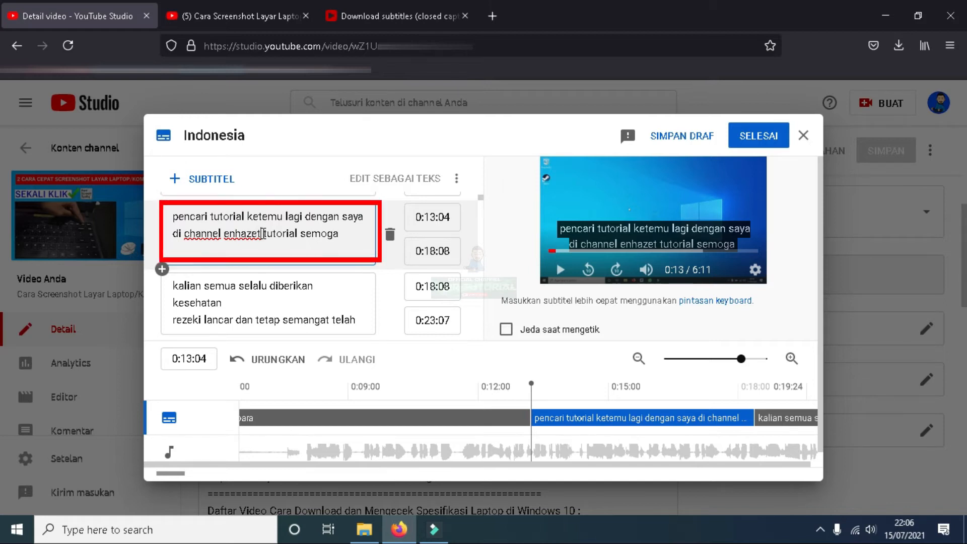
key(BackSpace)
key(BackSpace)
key(BackSpace)
key(BackSpace)
key(BackSpace)
key(BackSpace)
key(BackSpace)
text(NHJR)
scroll(283, 274, down, 4)
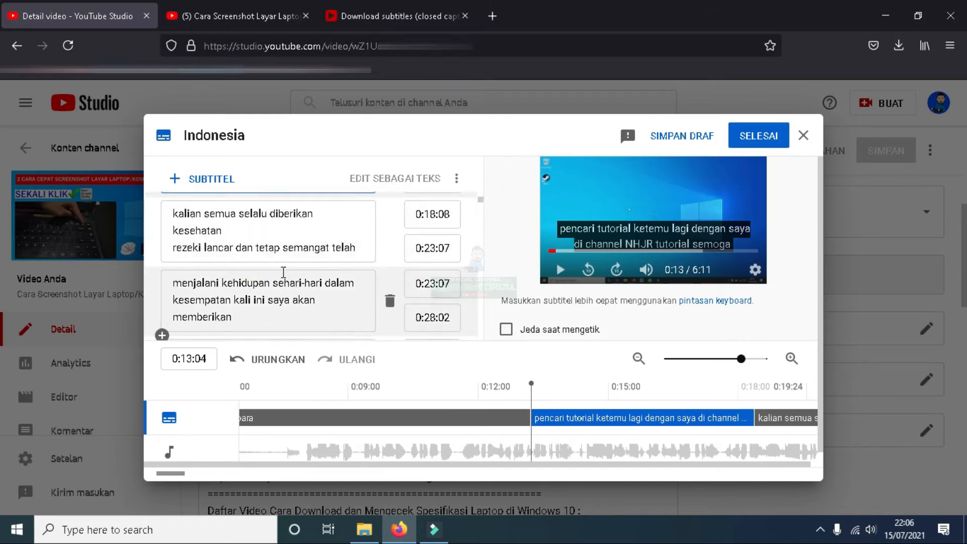
Step: Correct the end of the subtitle starting at 0:33:04 to read "di chanel NHJR Tutorial"
click(277, 301)
scroll(276, 301, up, 3)
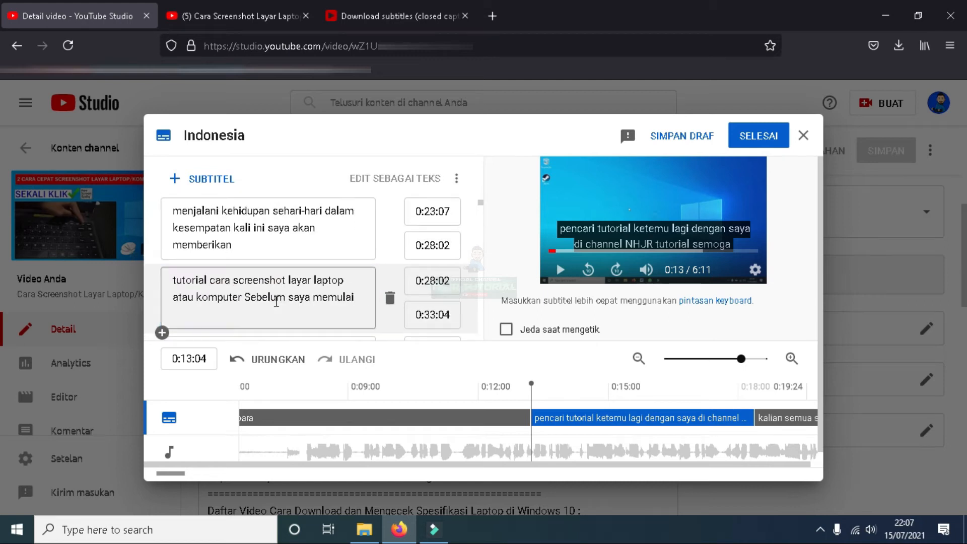
scroll(276, 301, down, 2)
click(318, 242)
key(BackSpace)
key(BackSpace)
key(BackSpace)
key(BackSpace)
key(BackSpace)
key(BackSpace)
key(BackSpace)
key(BackSpace)
key(BackSpace)
key(BackSpace)
text(di chanel NHJR Tutorial)
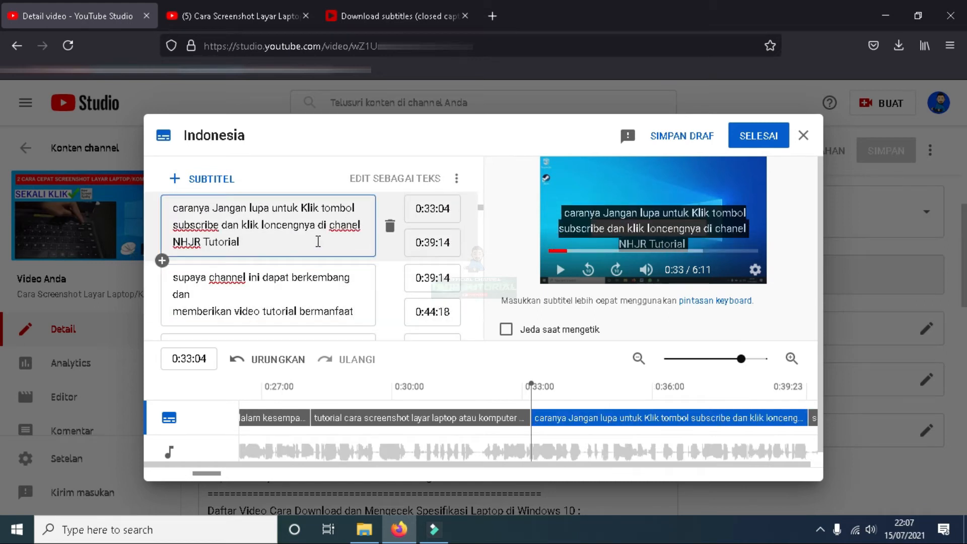
Step: Review the subtitles following 0:33:04 for recognition errors, up to the one starting at 1:36:06
scroll(318, 242, down, 7)
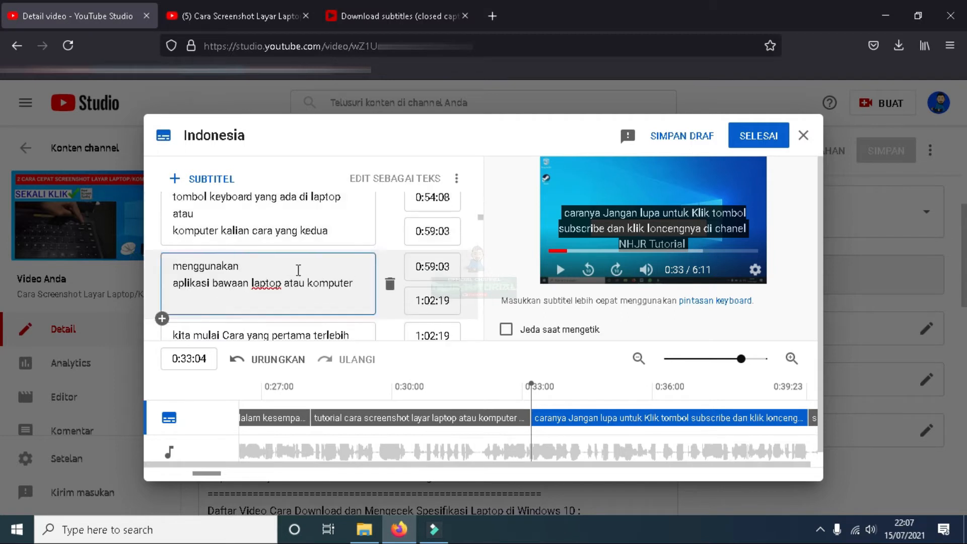
scroll(289, 297, down, 2)
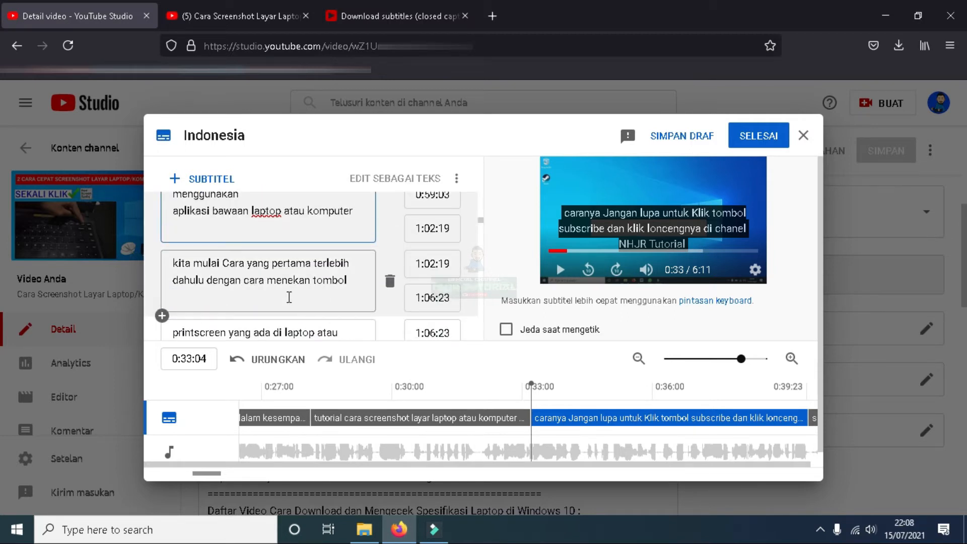
scroll(289, 297, down, 6)
click(297, 282)
scroll(306, 284, down, 1)
scroll(297, 285, down, 2)
click(190, 291)
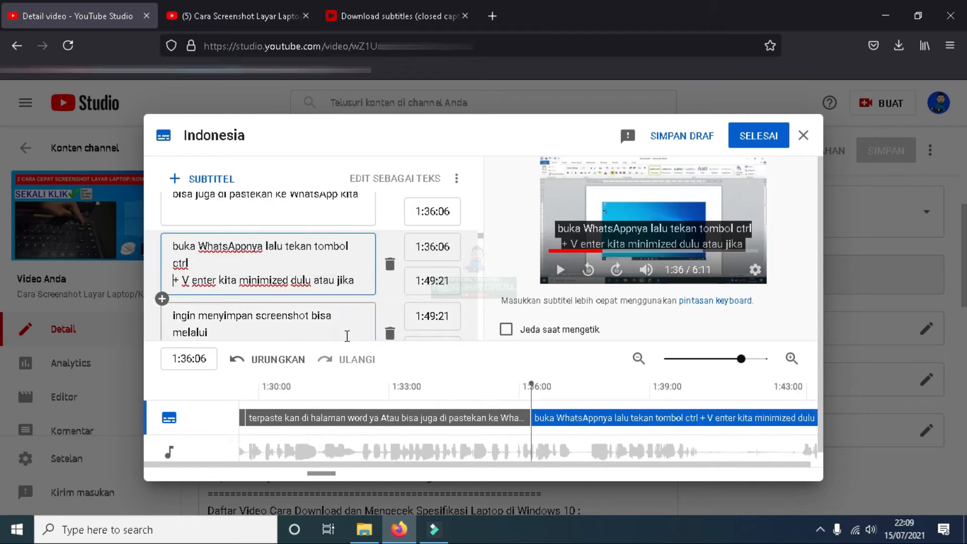
Step: Correct the subtitle starting at 1:56:17 to read "Kolom pencarian ketik Paint enter disini kalian bisa"
scroll(277, 287, down, 2)
click(347, 277)
key(BackSpace)
key(BackSpace)
key(BackSpace)
key(Right)
key(Right)
key(Right)
key(Right)
key(Right)
text(t)
key(Right)
key(Right)
key(Right)
key(Right)
key(Right)
key(Right)
key(Right)
key(Right)
key(Right)
key(Right)
key(BackSpace)
key(BackSpace)
key(BackSpace)
key(BackSpace)
key(BackSpace)
key(BackSpace)
key(BackSpace)
key(BackSpace)
key(BackSpace)
key(BackSpace)
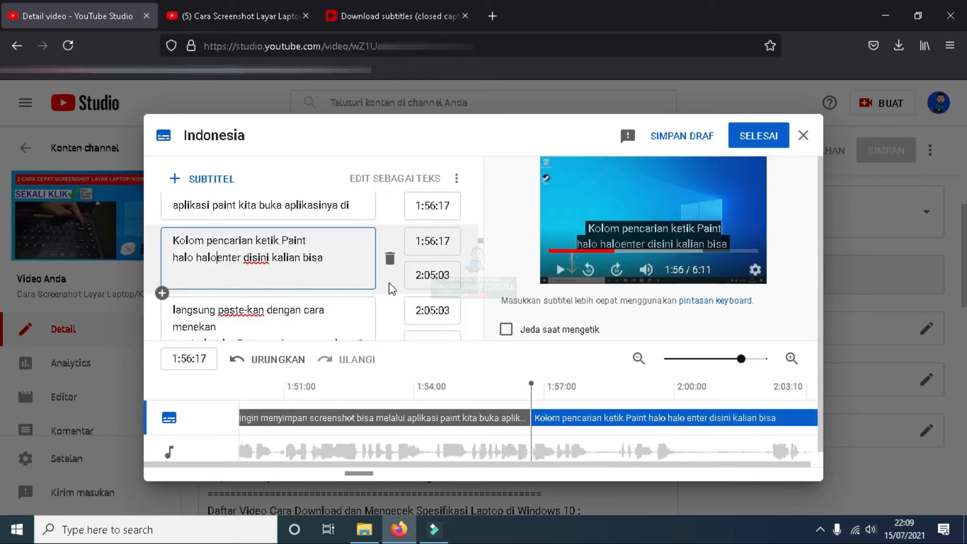
Step: Correct the shortcut in the subtitle starting at 2:05:03 to "ctrl + V"
scroll(225, 284, down, 2)
click(244, 263)
key(BackSpace)
text(V)
scroll(312, 286, down, 2)
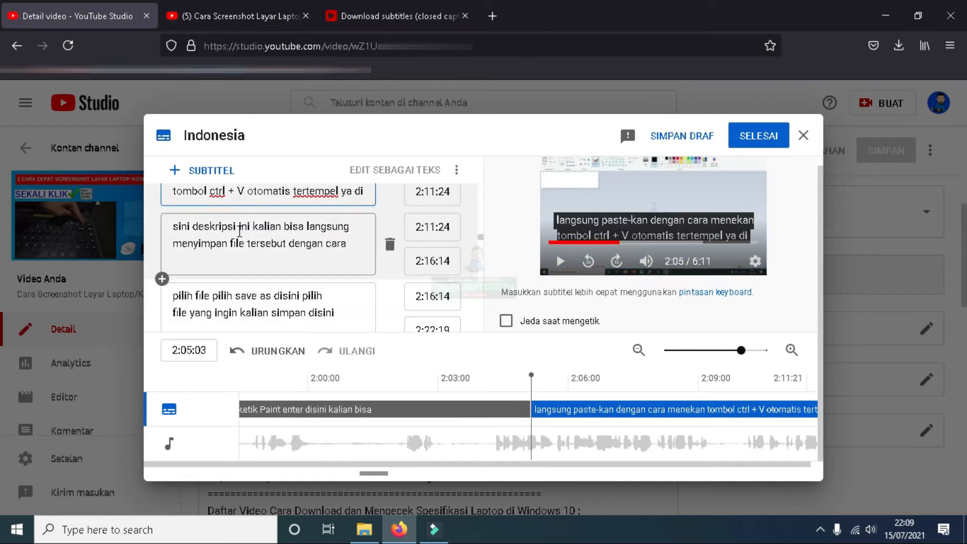
Step: Remove "deskripsi ini" from the subtitle starting at 2:11:24
click(236, 227)
key(BackSpace)
key(BackSpace)
key(BackSpace)
key(BackSpace)
key(BackSpace)
key(BackSpace)
key(BackSpace)
key(BackSpace)
key(BackSpace)
key(BackSpace)
key(Delete)
key(Delete)
key(Delete)
key(Delete)
Step: Change "pnc" to "png" in the subtitle starting at 2:32:15
scroll(302, 285, down, 2)
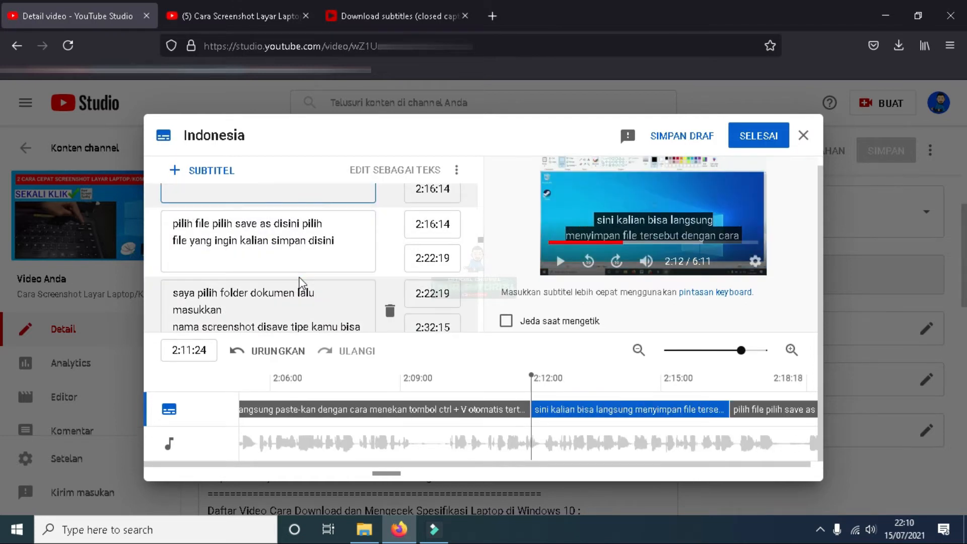
scroll(225, 285, down, 2)
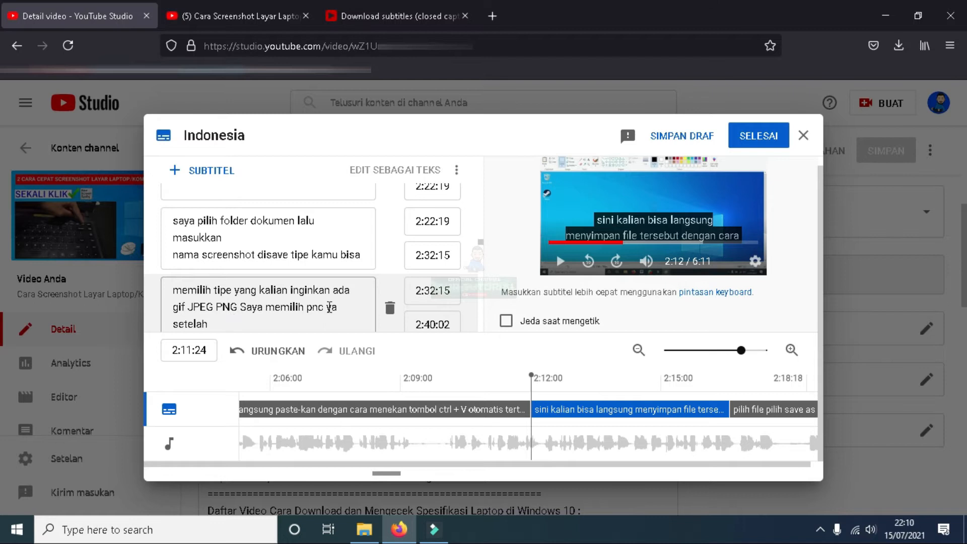
click(264, 304)
Step: Correct the subtitle starting at 2:45:22 to read "tadi kita lihat tadi nyimpan di dokumen nah disini"
scroll(291, 237, down, 4)
click(190, 280)
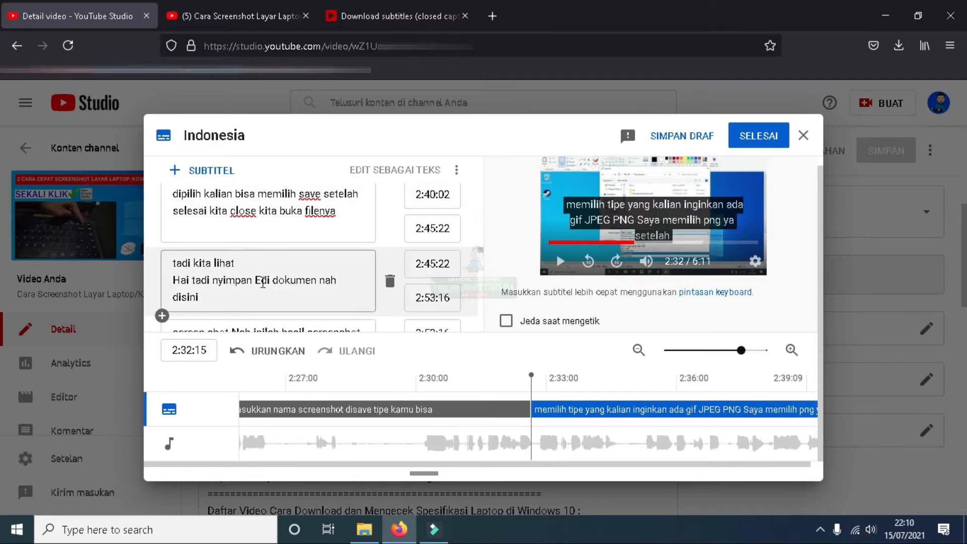
key(BackSpace)
key(BackSpace)
key(BackSpace)
key(BackSpace)
click(303, 261)
key(BackSpace)
scroll(301, 279, down, 2)
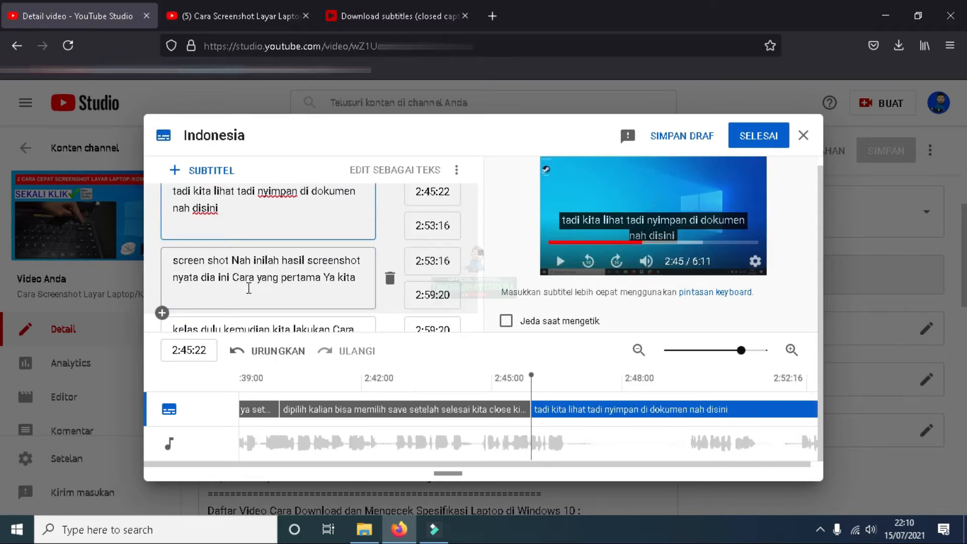
Step: Delete "nyata dia" from the subtitle starting at 2:53:16
click(218, 277)
key(BackSpace)
key(BackSpace)
key(BackSpace)
key(BackSpace)
key(BackSpace)
key(BackSpace)
key(BackSpace)
key(BackSpace)
key(BackSpace)
key(BackSpace)
scroll(218, 272, down, 2)
Step: Correct the channel name to "NHJR" in the subtitles starting at 5:42:15 and 5:47:10
scroll(218, 273, down, 10)
click(259, 247)
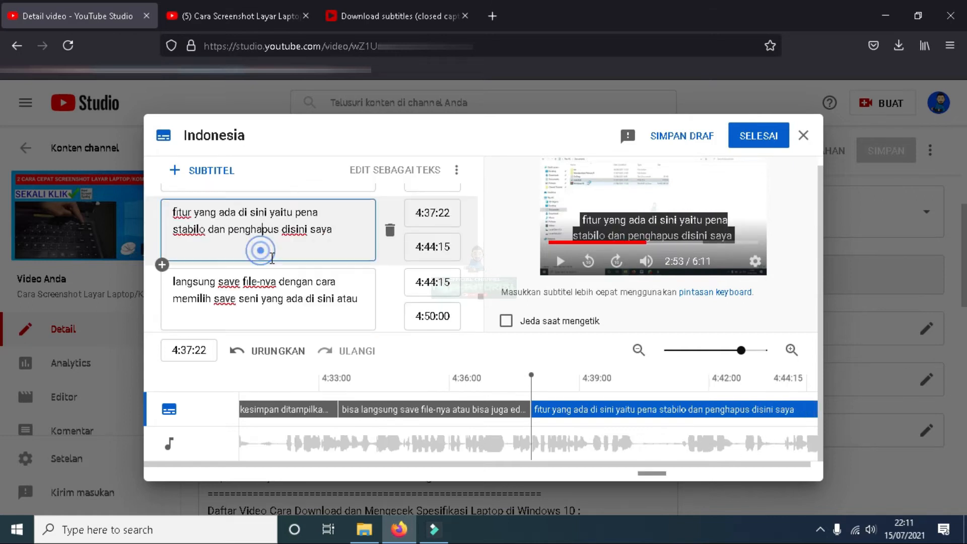
scroll(388, 280, down, 10)
scroll(323, 302, up, 3)
click(322, 302)
click(315, 309)
key(BackSpace)
key(BackSpace)
key(BackSpace)
key(BackSpace)
key(BackSpace)
key(BackSpace)
key(BackSpace)
key(BackSpace)
text(NHJR)
click(282, 206)
key(BackSpace)
key(BackSpace)
key(BackSpace)
key(BackSpace)
text(NHJR)
click(335, 296)
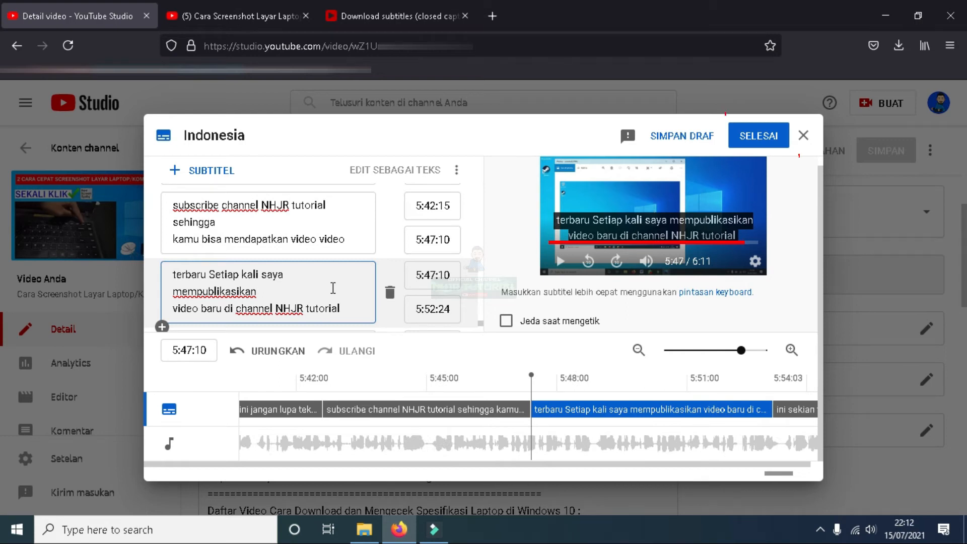
Step: Finish and publish the edited Indonesian subtitles, and open the video's subtitle overview
click(769, 140)
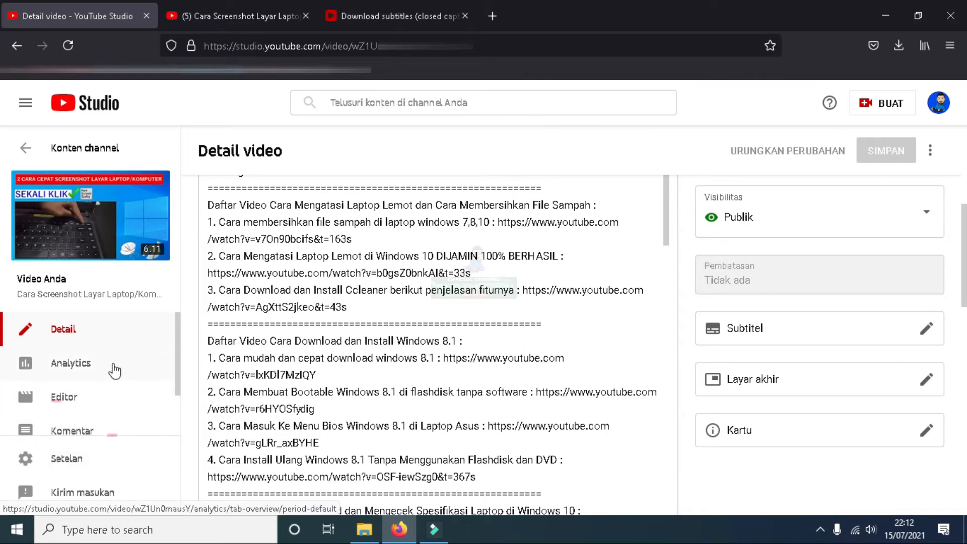
scroll(86, 403, down, 1)
click(83, 421)
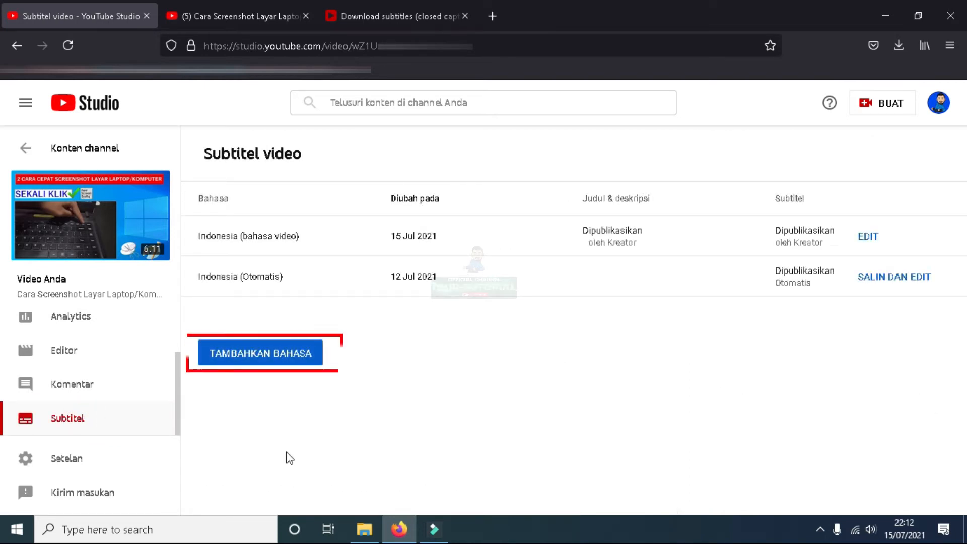
Step: Add Inggris (English) as a new subtitle language for the video
click(282, 368)
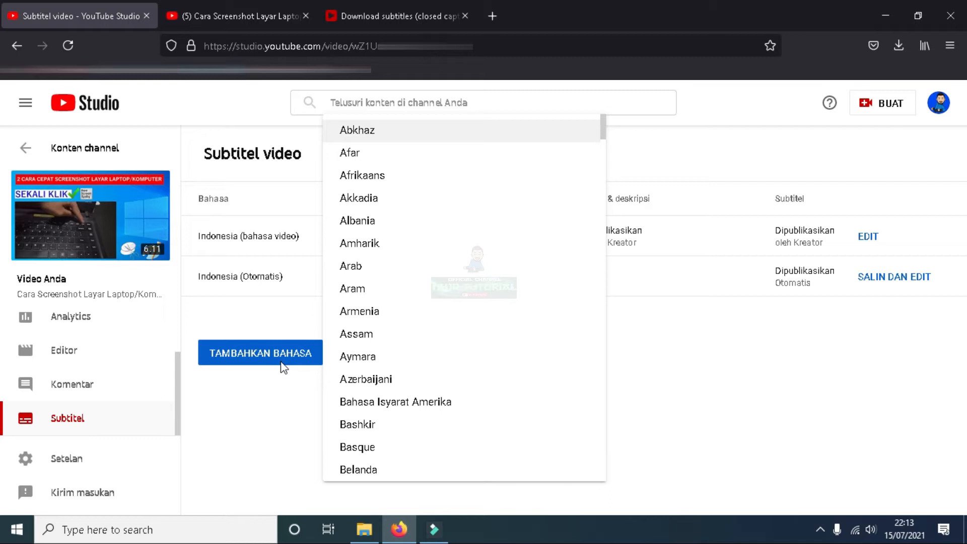
scroll(410, 316, down, 8)
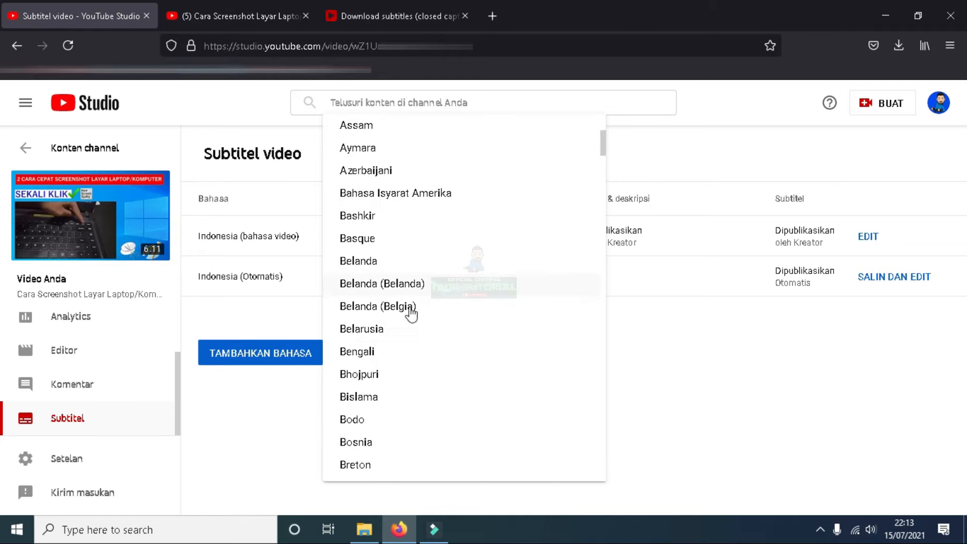
scroll(419, 321, down, 12)
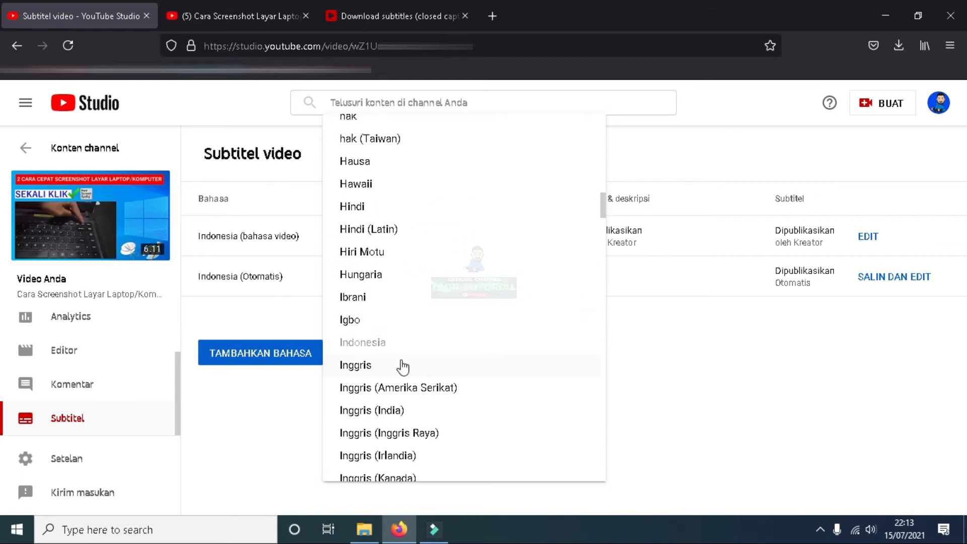
click(389, 373)
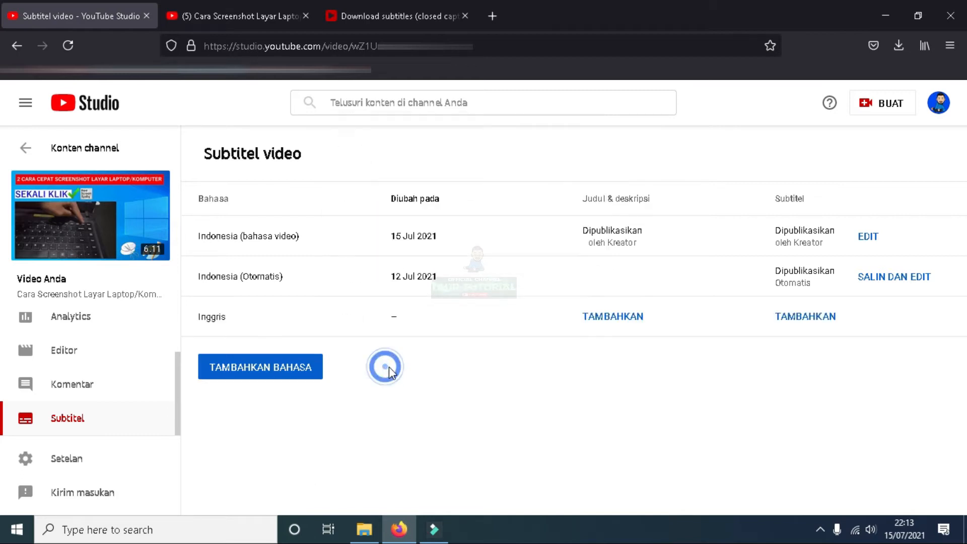
Step: Open the English title and description translation and copy the original title "Cara Screenshot Layar Laptop/Komputer"
click(605, 320)
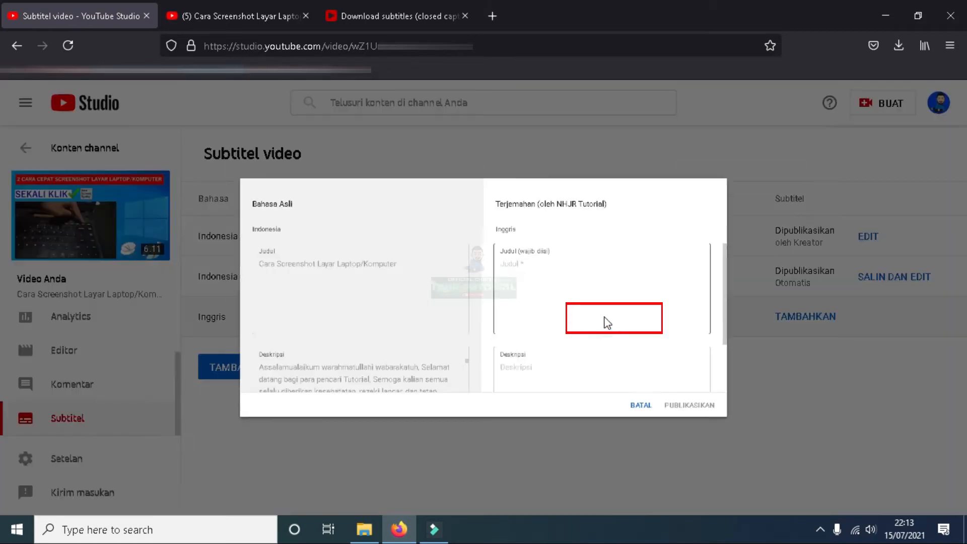
click(554, 271)
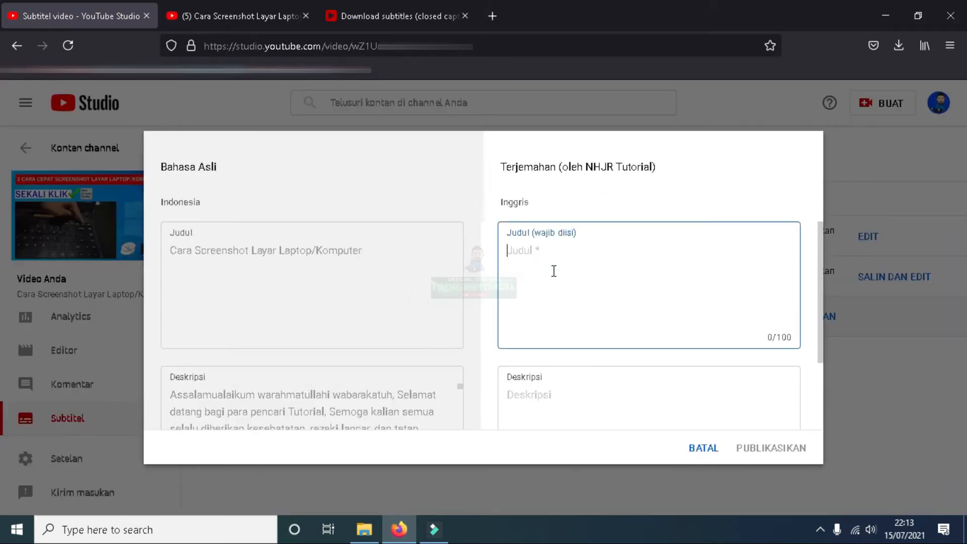
triple_click(237, 258)
key(ctrl+c)
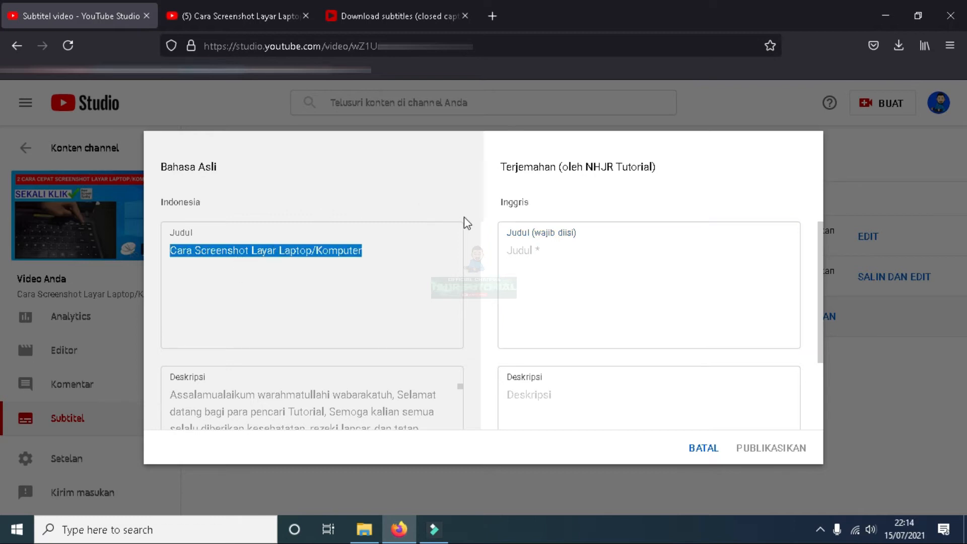
Step: Search the web for "terjemahan" in a new browser tab
click(494, 14)
text(te)
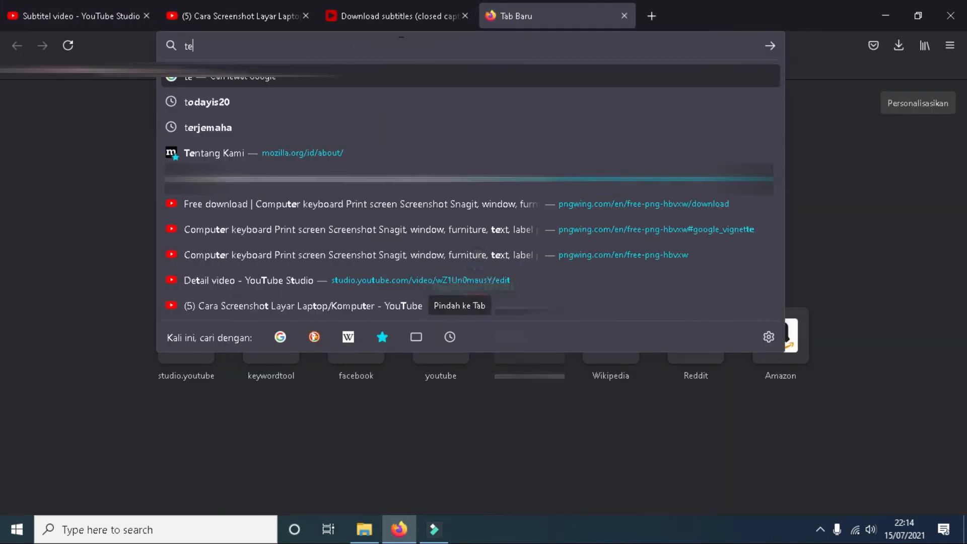
text(rjemahan)
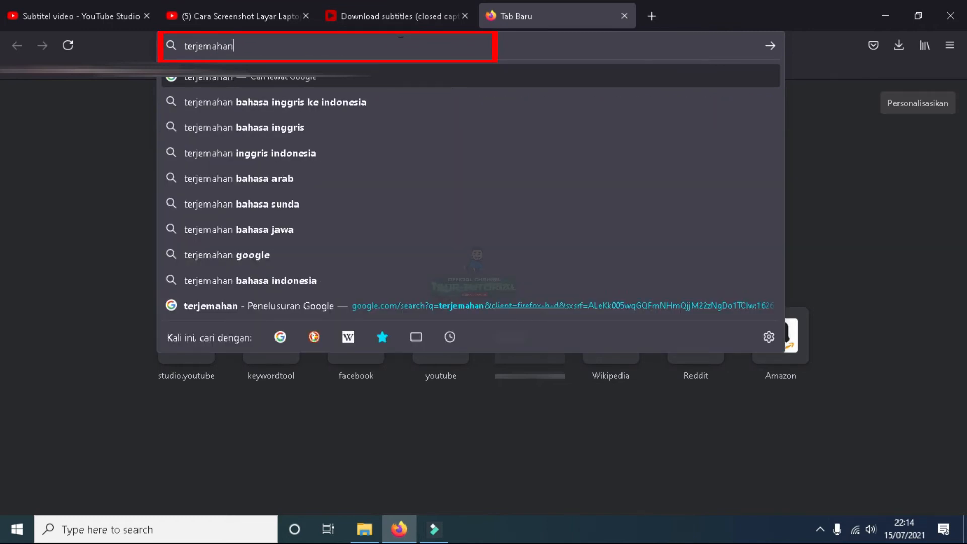
key(Return)
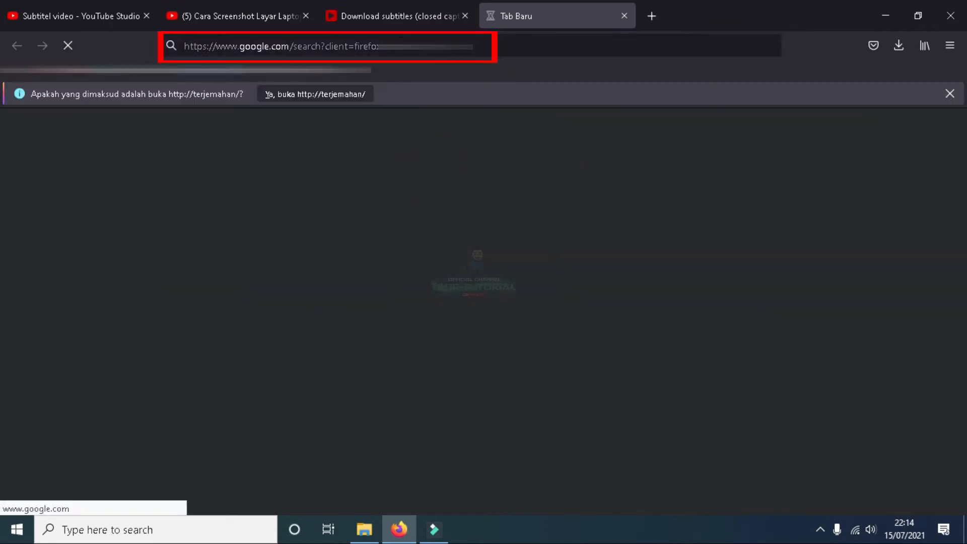
Step: Set the translator to translate from Indonesia to Inggris and paste the copied video title as source text
click(236, 294)
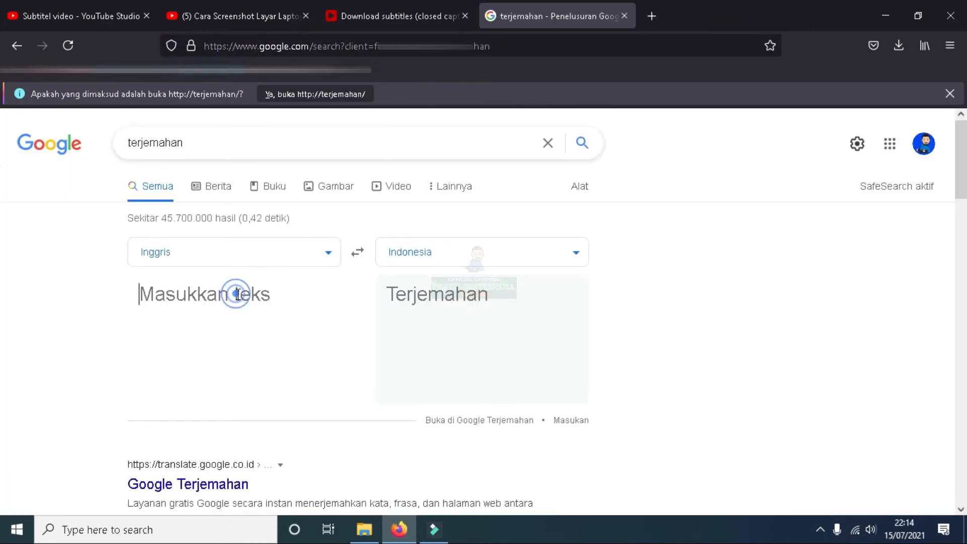
click(362, 259)
click(253, 288)
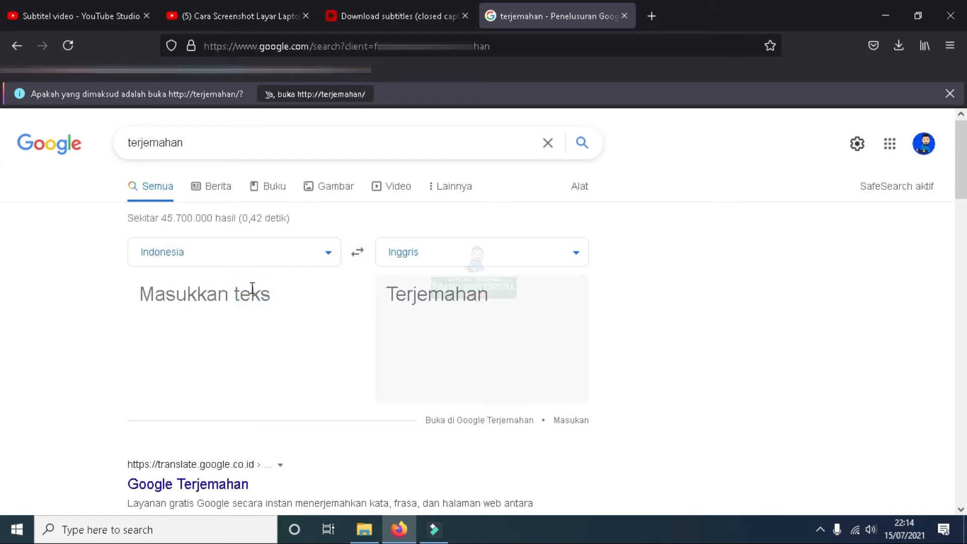
key(ctrl+v)
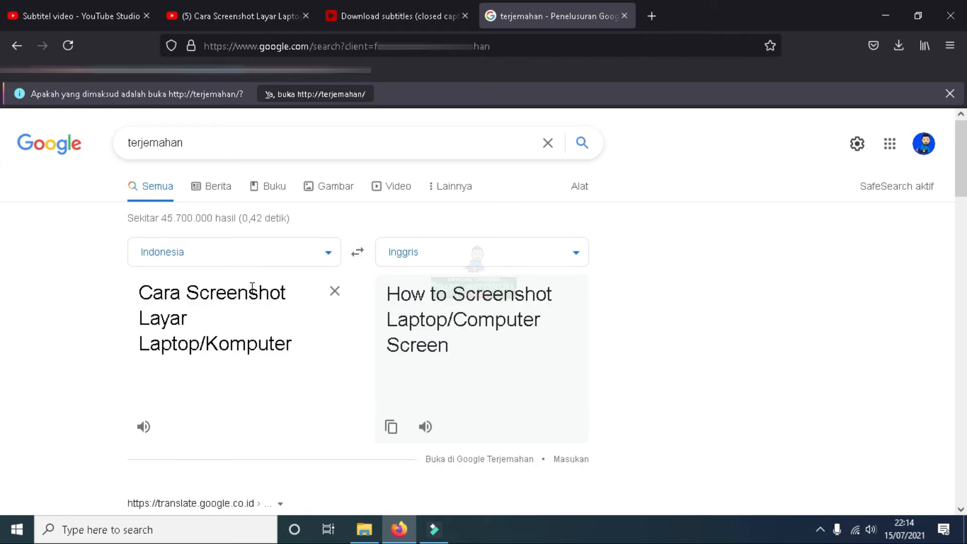
Step: Copy the translated title "How to Screenshot Laptop/Computer Screen" and paste it as the video's English title
triple_click(452, 324)
key(ctrl+c)
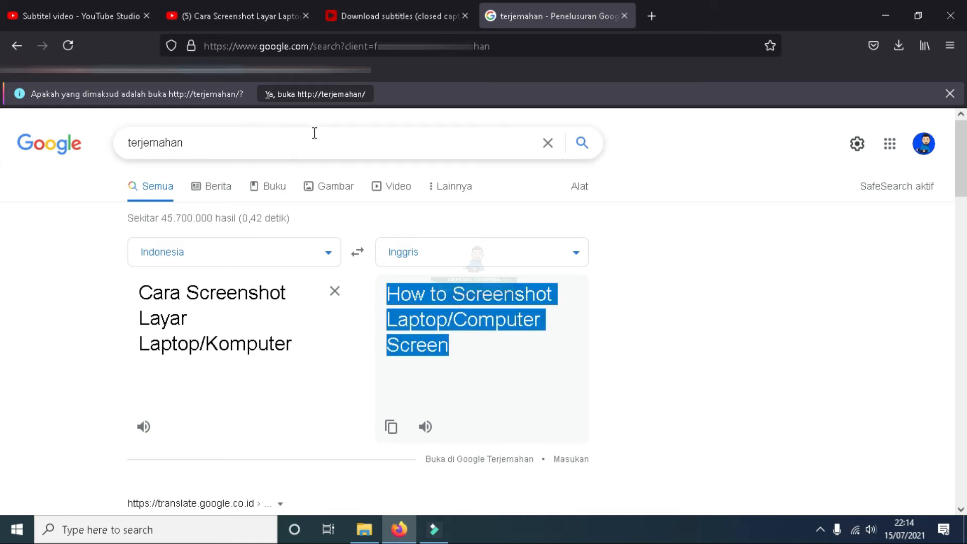
click(102, 14)
click(565, 295)
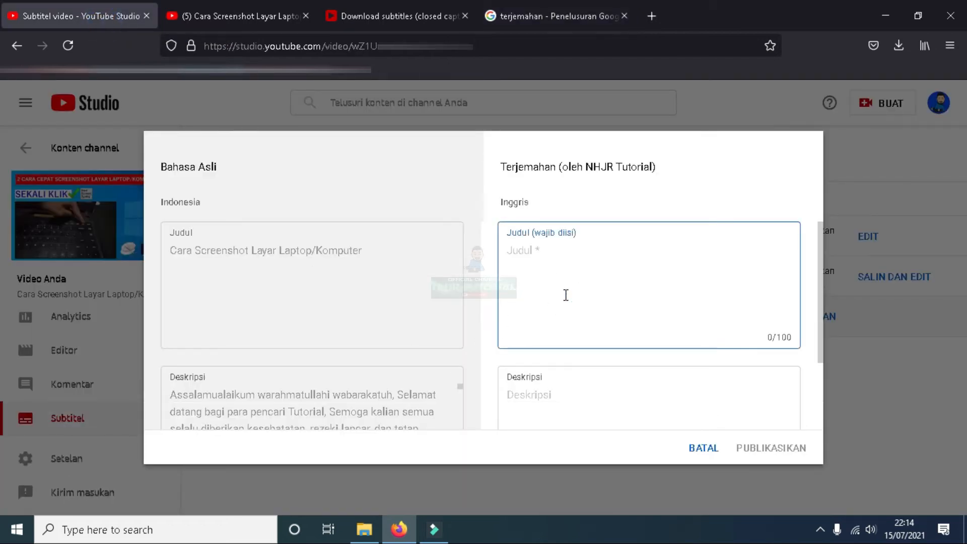
key(ctrl+v)
Step: Copy the original Indonesian description through the Wifi video list's closing separator line and paste it into the translator, replacing the title text
scroll(537, 390, down, 2)
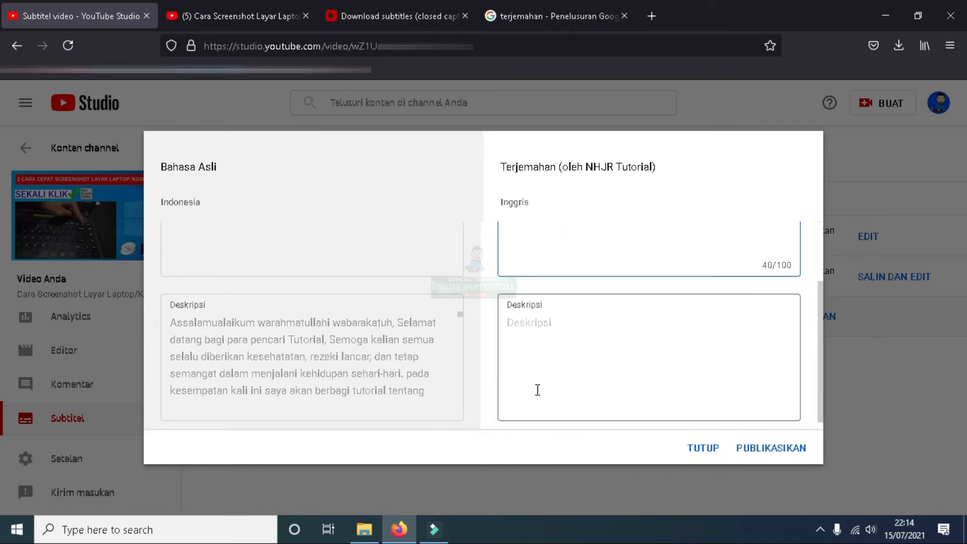
drag(170, 321, 326, 352)
right_click(327, 352)
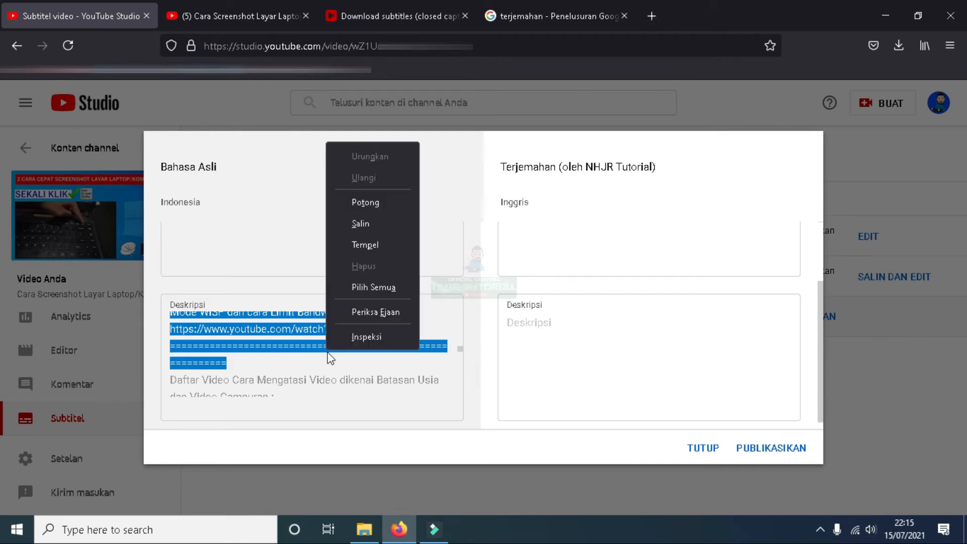
click(374, 227)
click(524, 6)
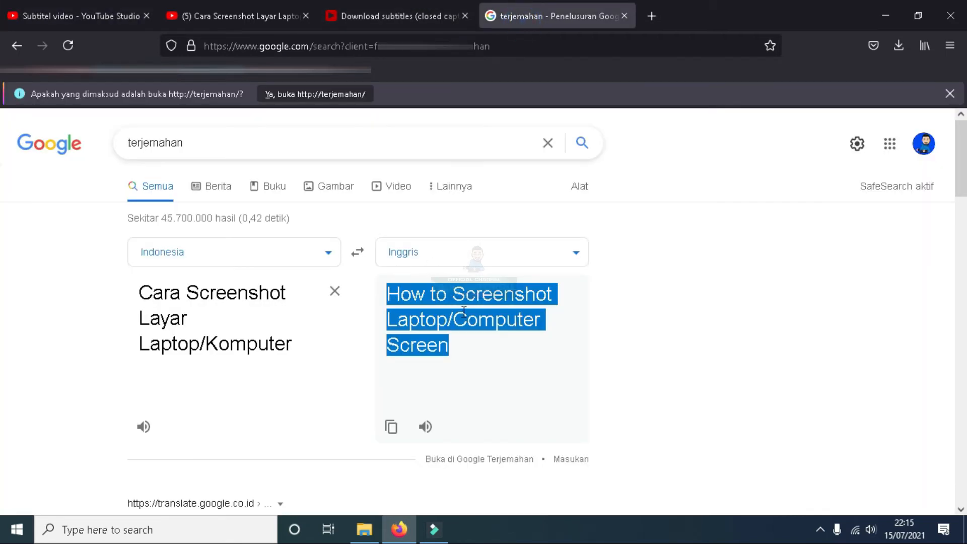
triple_click(207, 319)
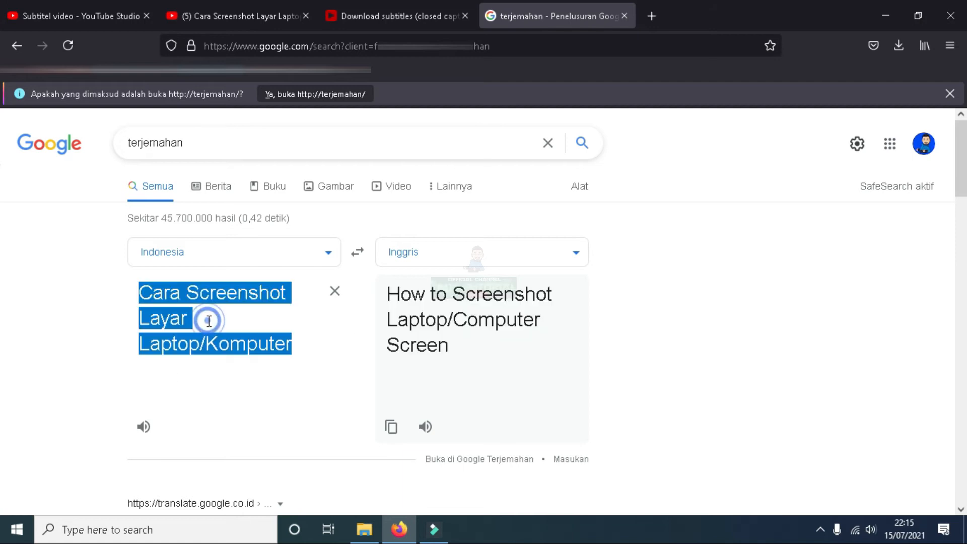
key(ctrl+v)
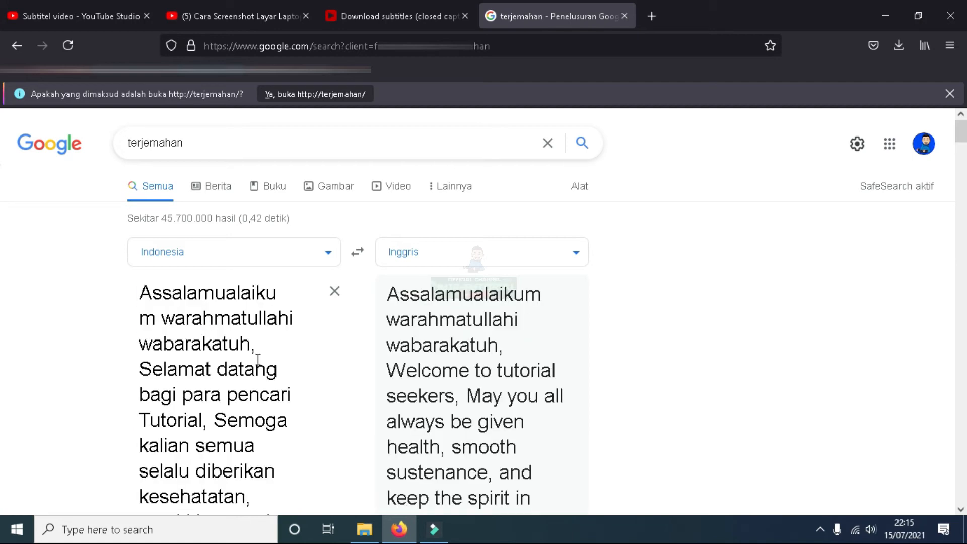
Step: Copy the full English translation into the video's English description and publish the English title and description
scroll(393, 392, down, 3)
drag(393, 222, 534, 268)
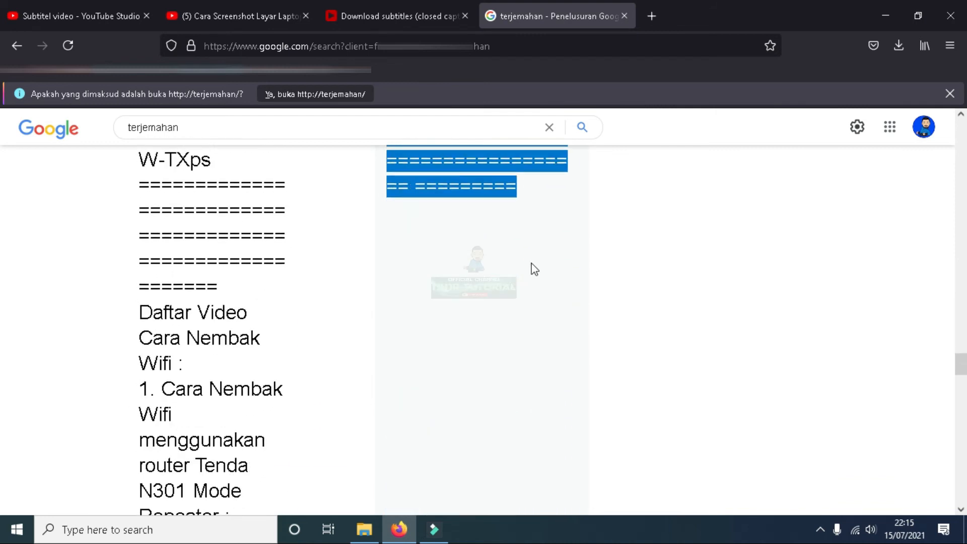
right_click(494, 191)
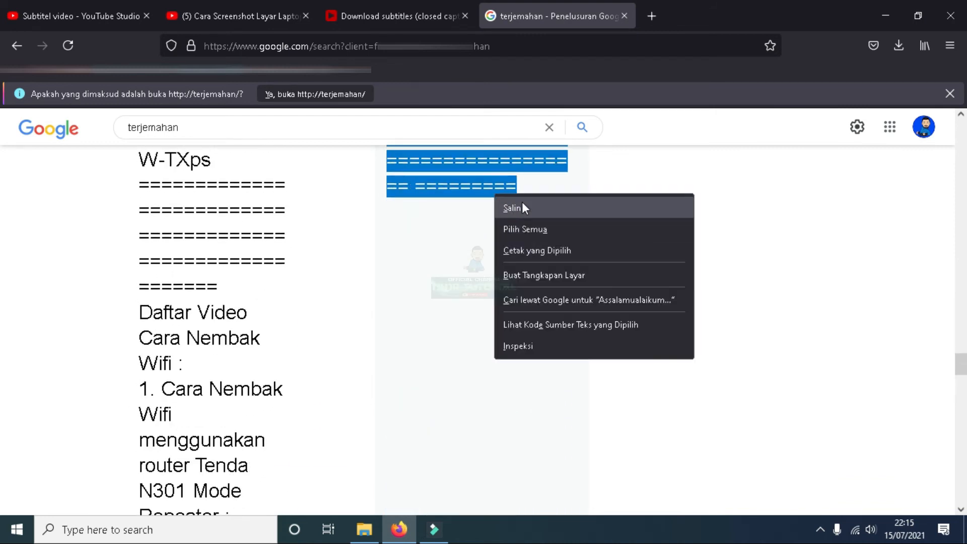
click(523, 203)
click(98, 7)
click(569, 326)
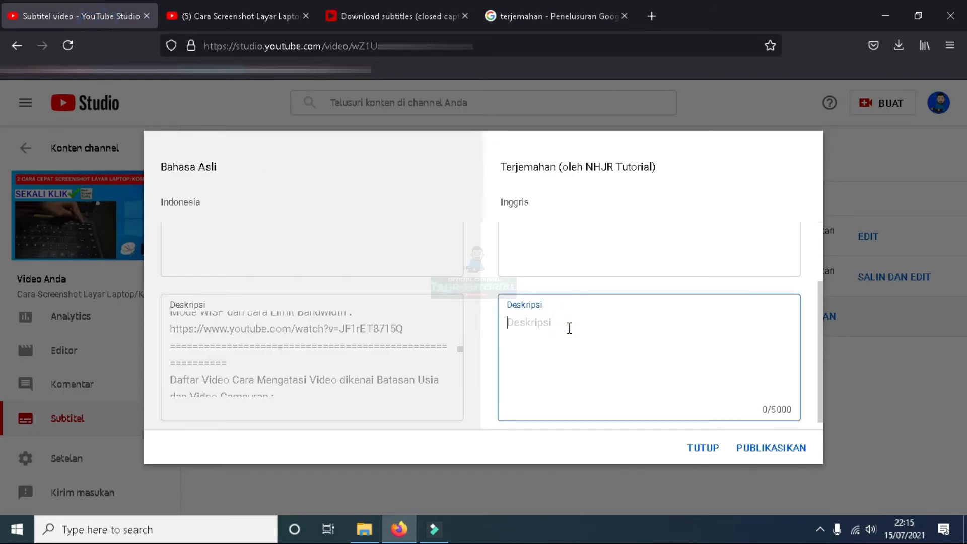
key(ctrl+v)
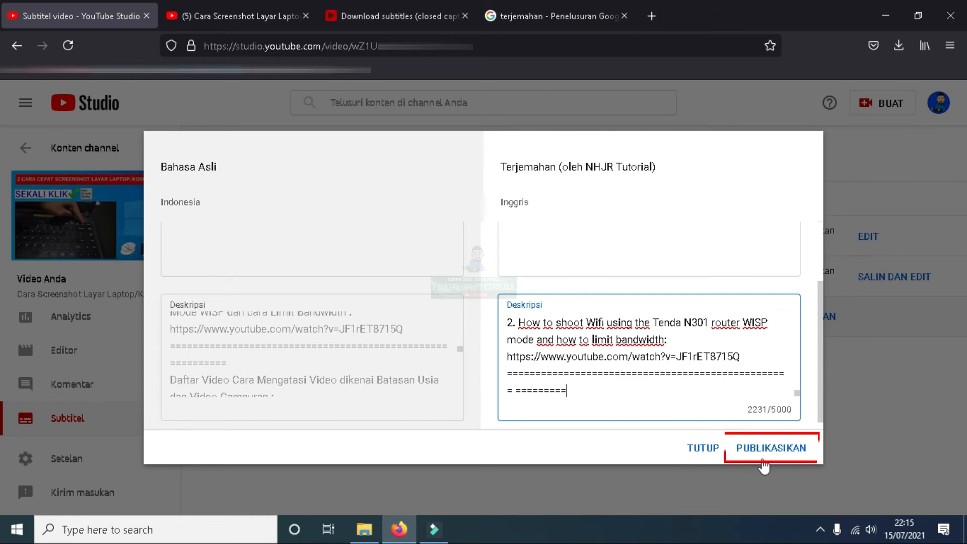
click(763, 451)
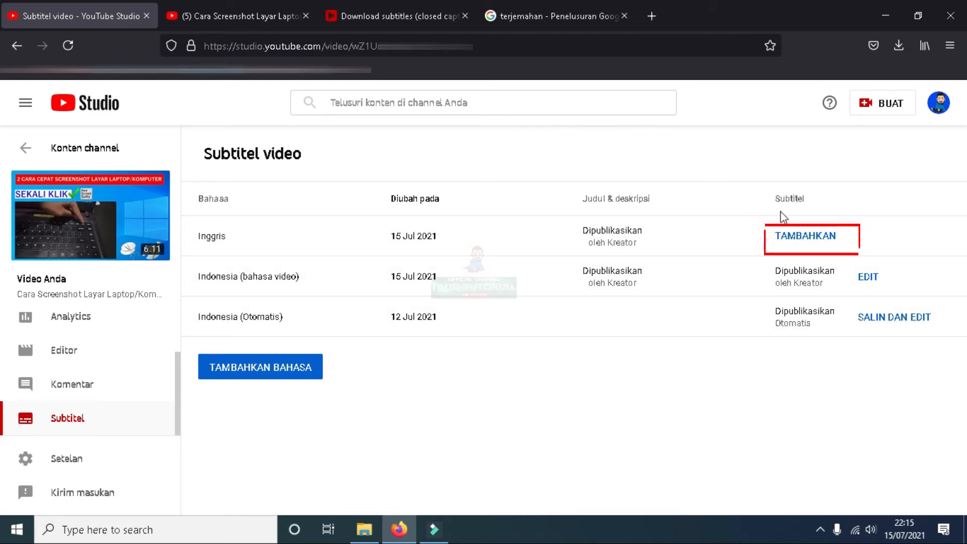
Step: Add English subtitles to the video with automatic translation and publish them
click(809, 239)
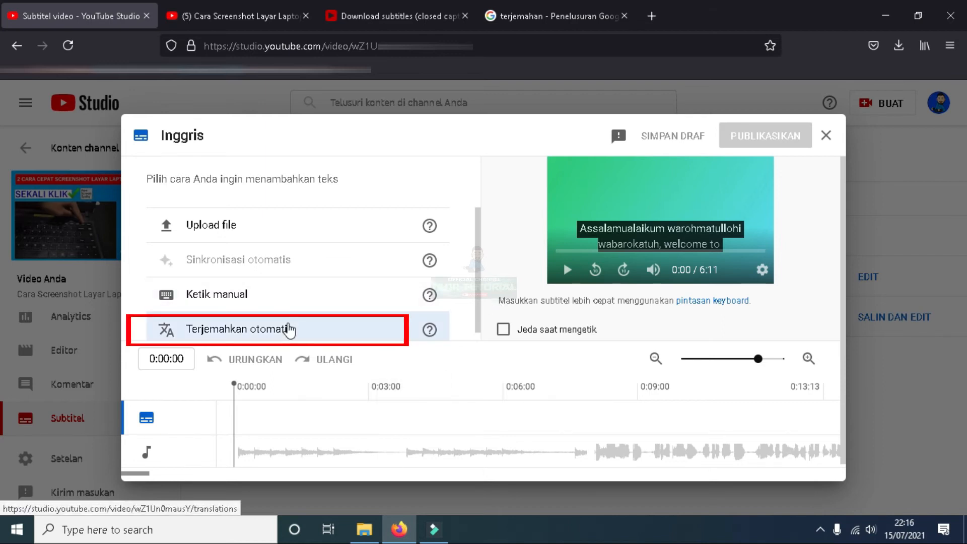
click(290, 330)
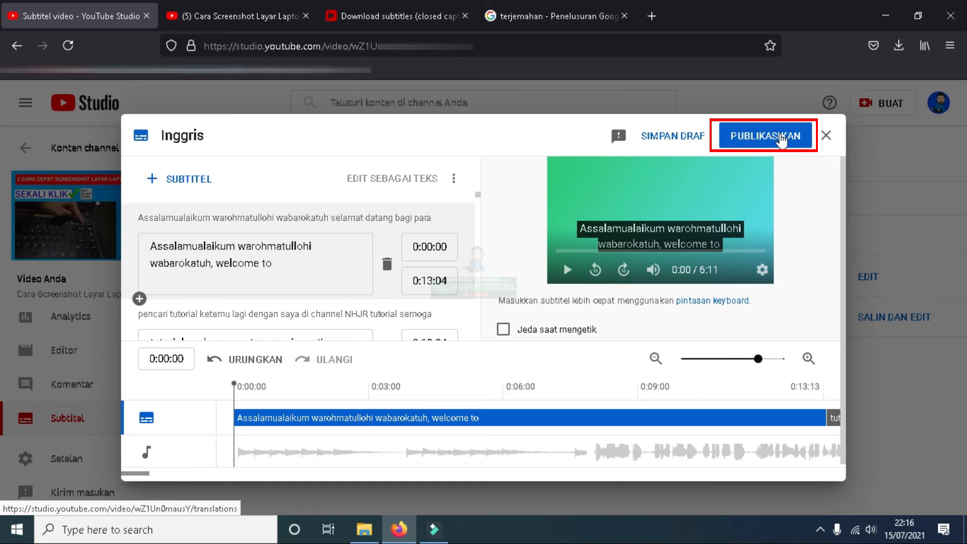
click(777, 142)
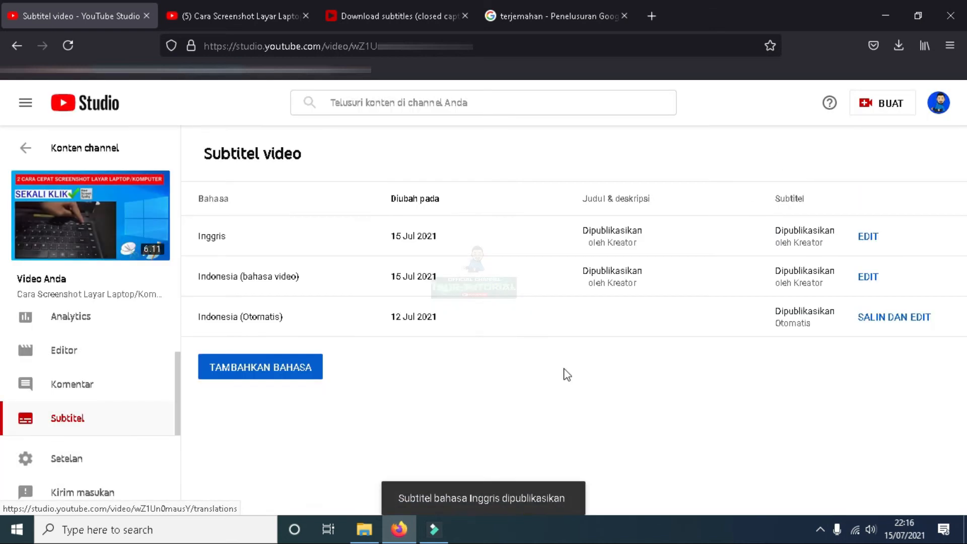
Step: Add Arab (Arabic) as a subtitle language for the video and open its title and description translation
click(288, 369)
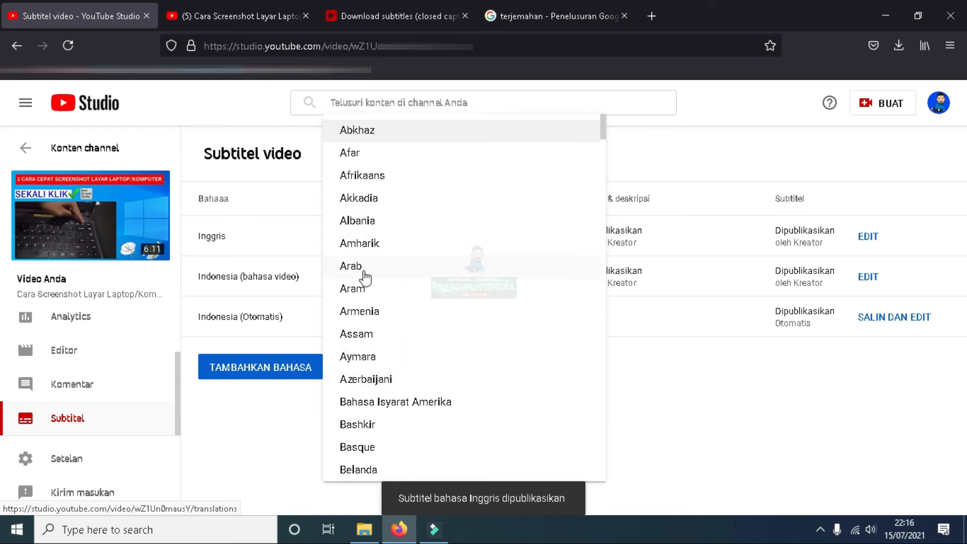
click(360, 267)
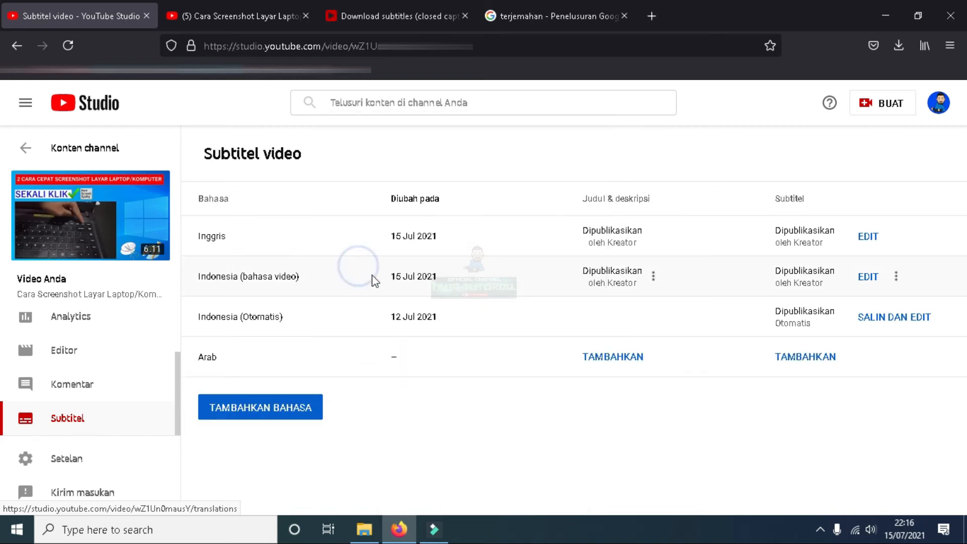
click(618, 362)
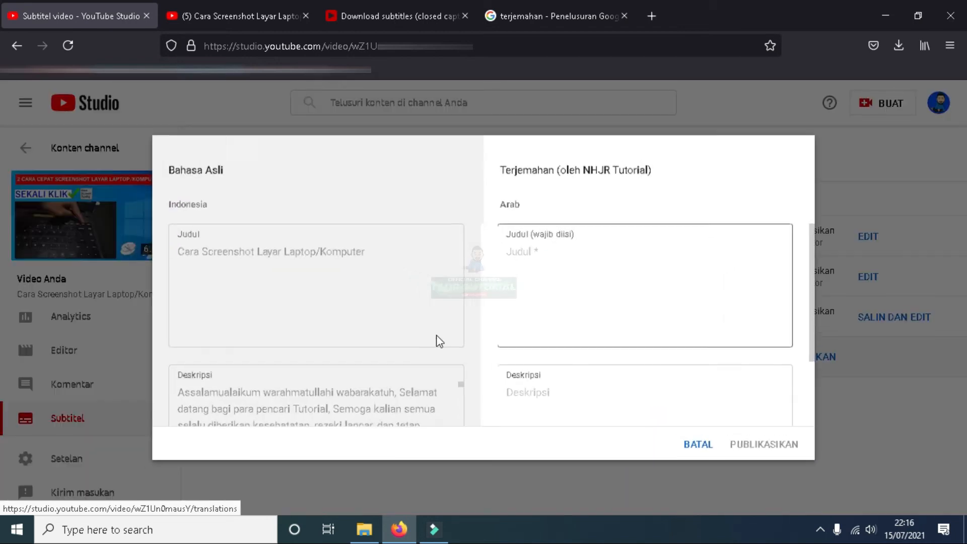
Step: Copy the original title "Cara Screenshot Layar Laptop/Komputer" into the translator as source text and set the target language to Arab
triple_click(310, 250)
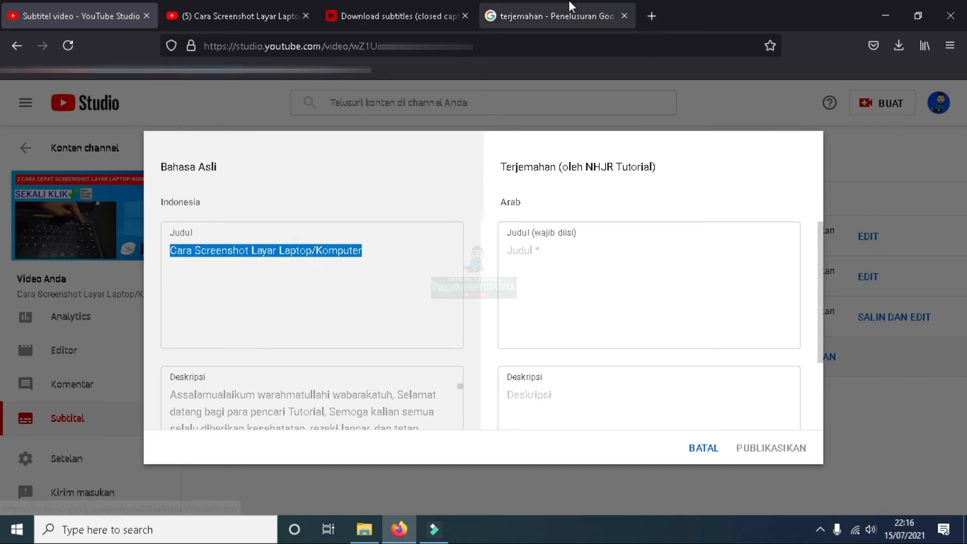
click(567, 16)
scroll(4, 411, up, 5)
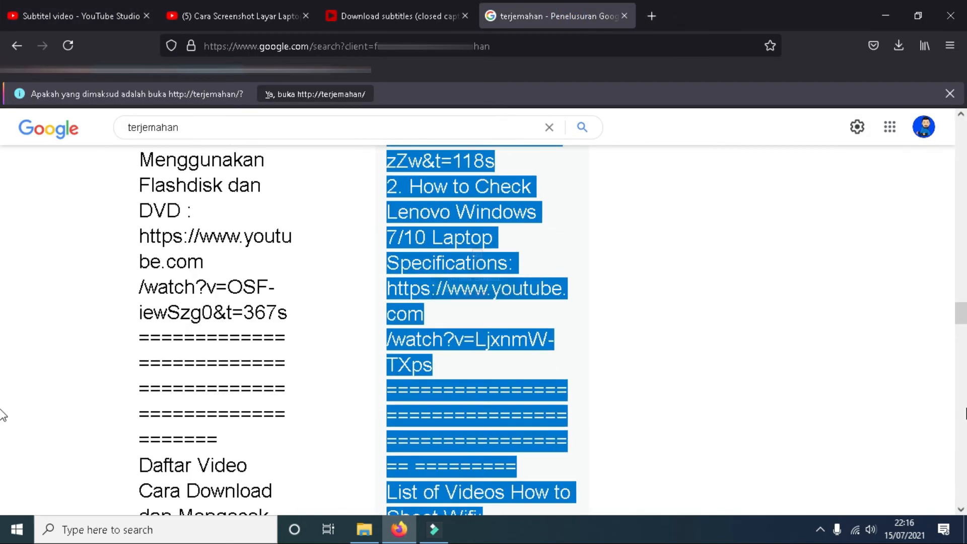
scroll(5, 322, up, 15)
click(211, 368)
key(ctrl+a)
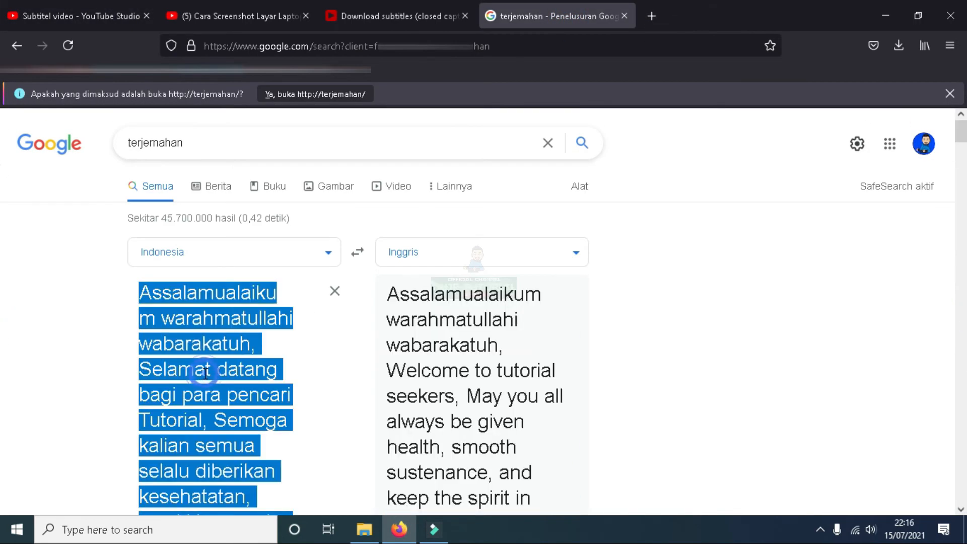
key(ctrl+v)
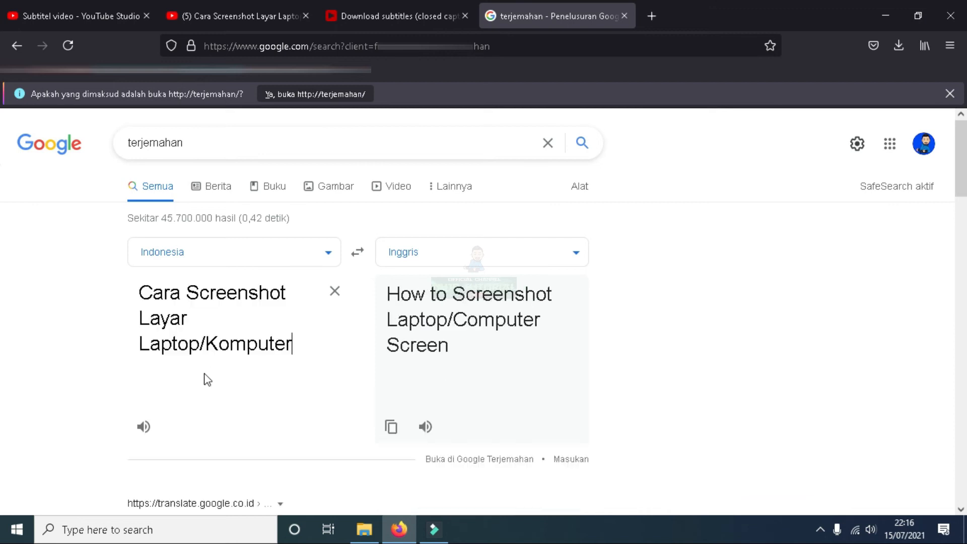
click(463, 265)
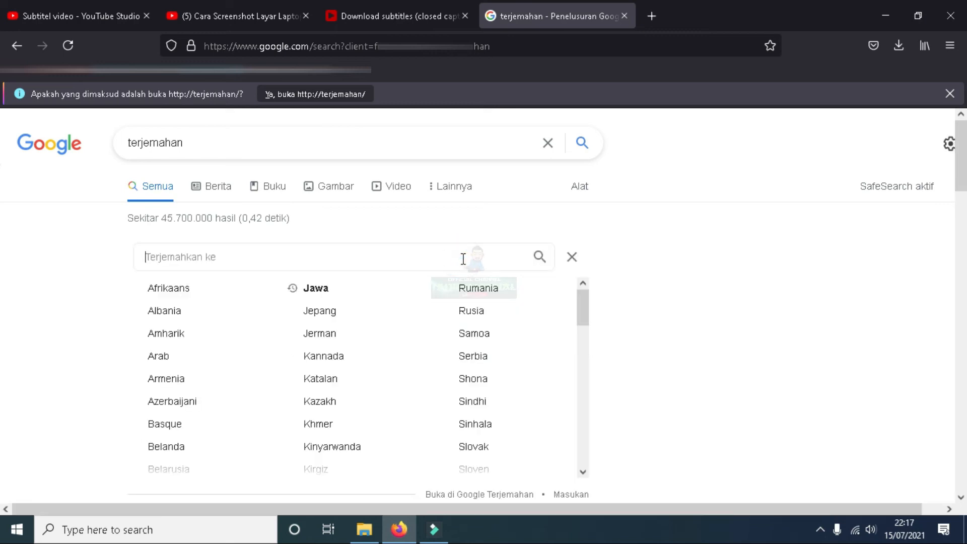
click(207, 363)
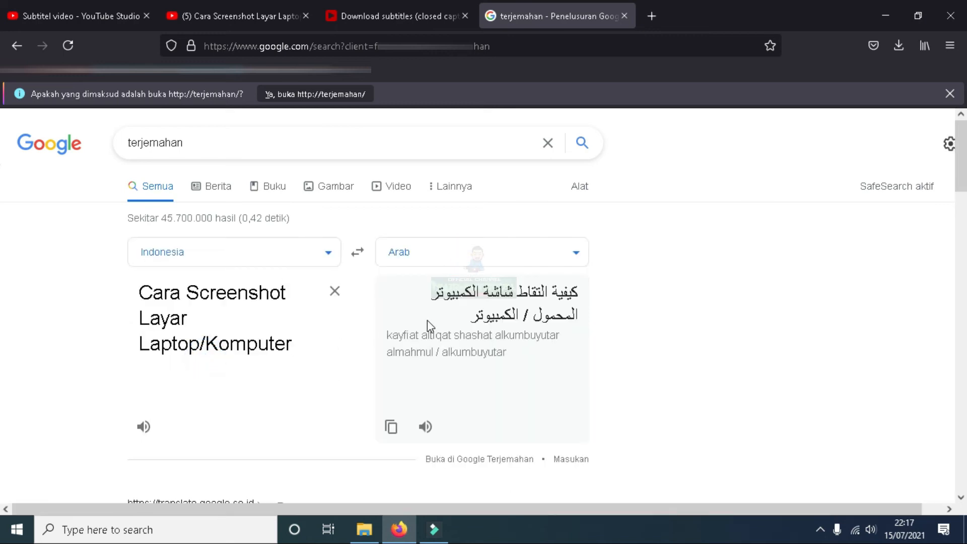
Step: Copy the Arabic translation of the title and paste it as the video's Arabic title
triple_click(470, 298)
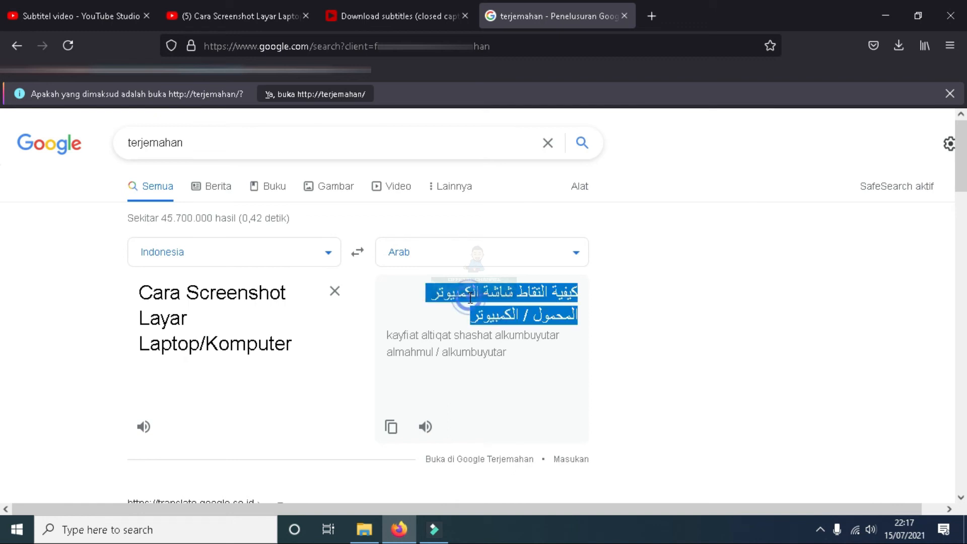
click(73, 10)
click(568, 287)
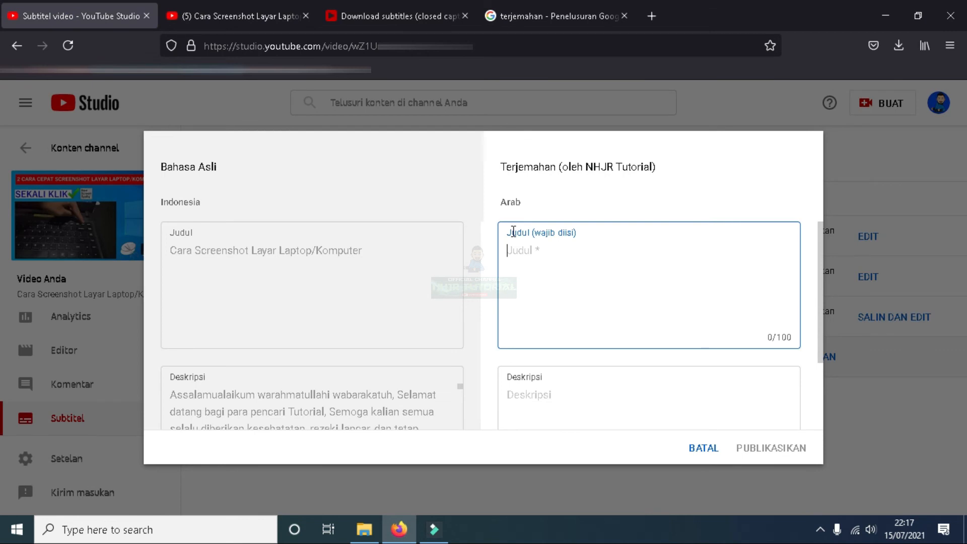
key(ctrl+v)
Step: Copy the original Indonesian description through the Wifi video list and paste it into the translator as the text to translate into Arabic
scroll(516, 244, down, 2)
click(572, 328)
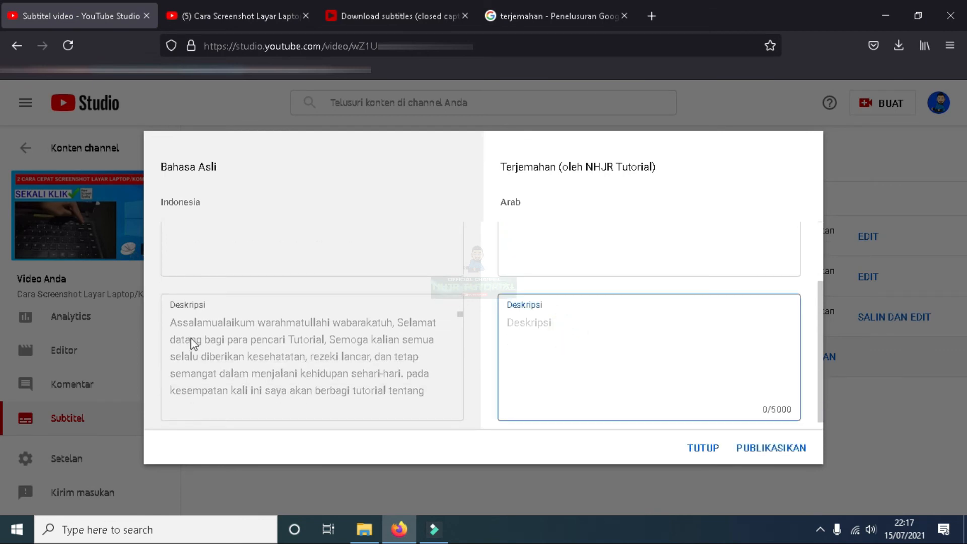
drag(173, 319, 341, 403)
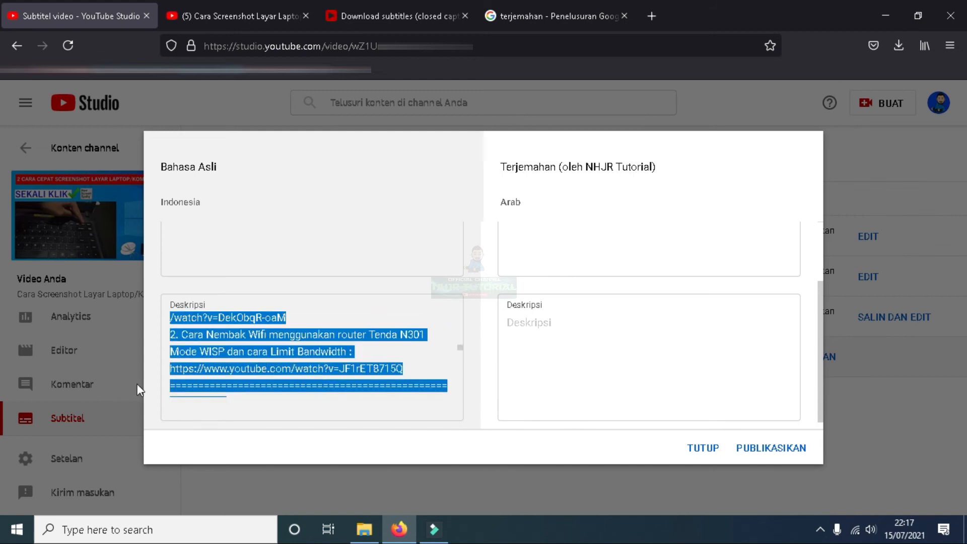
click(630, 14)
click(221, 294)
key(ctrl+v)
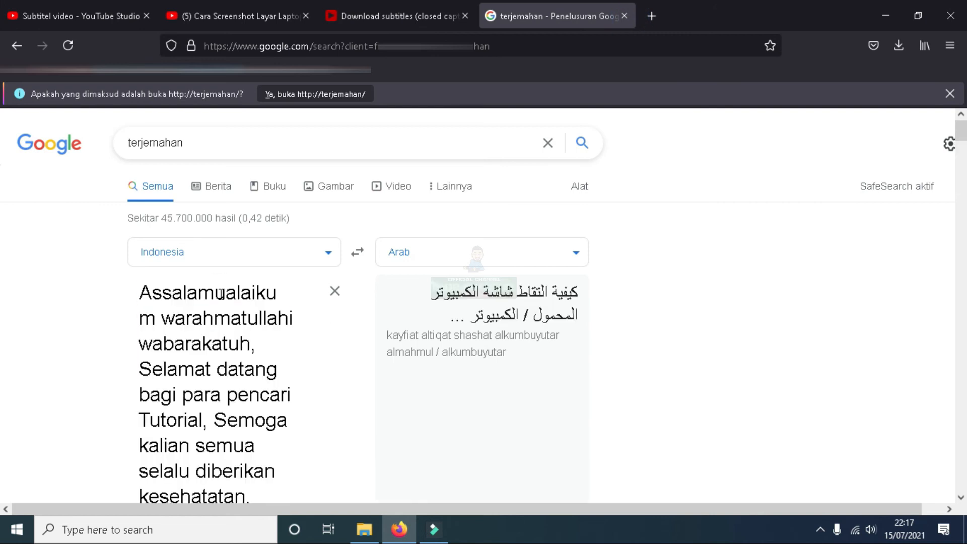
Step: Copy the full Arabic-script translation into the video's Arabic description and publish the Arabic title and description
drag(446, 297, 491, 319)
scroll(540, 428, down, 5)
scroll(540, 431, down, 20)
scroll(540, 433, down, 15)
scroll(533, 388, up, 3)
right_click(499, 307)
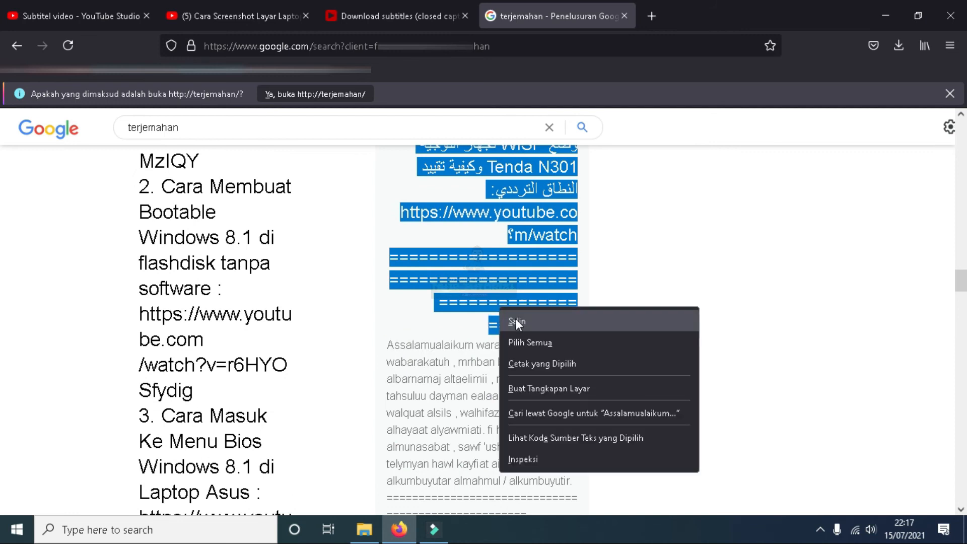
click(515, 321)
click(56, 16)
click(610, 302)
key(ctrl+v)
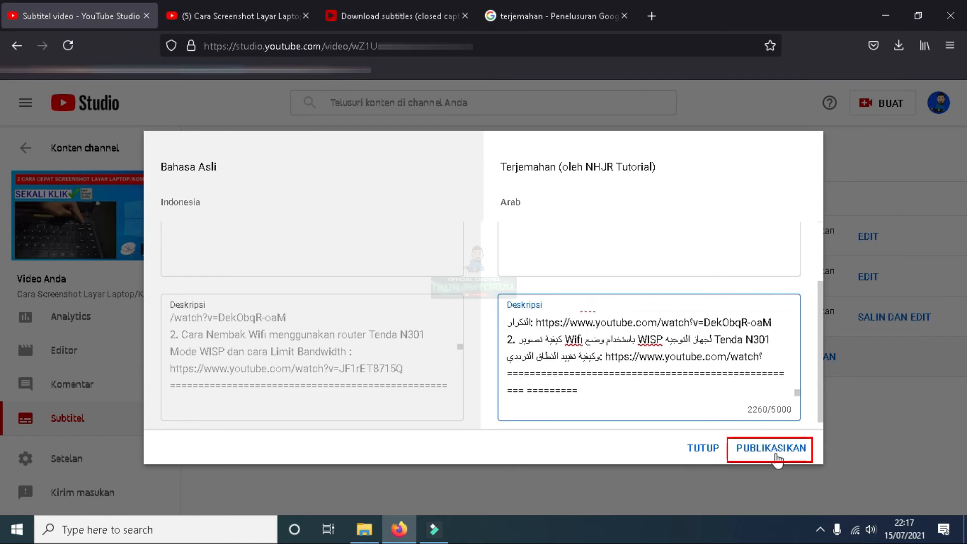
click(776, 456)
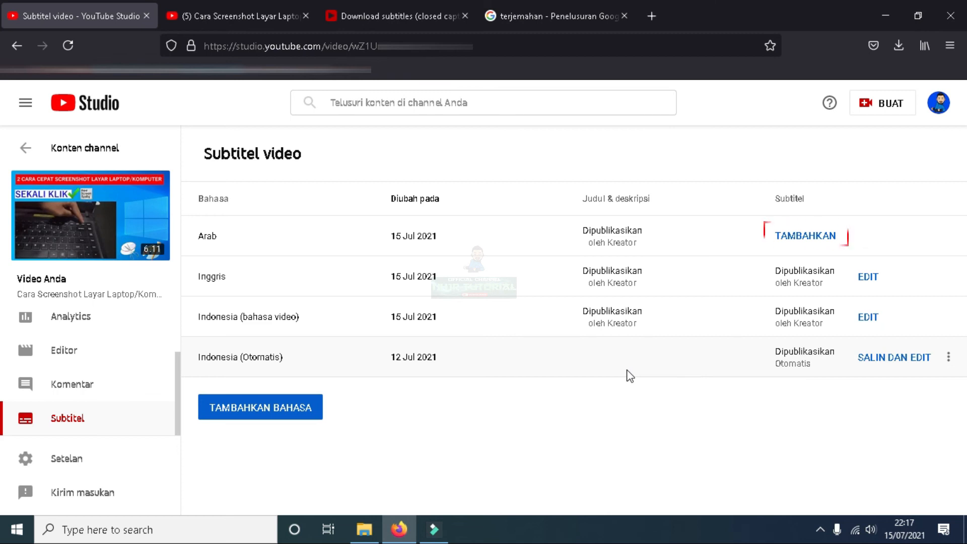
Step: Add Arabic subtitles with automatic translation and move the first caption's start time to 0:08:00
click(802, 238)
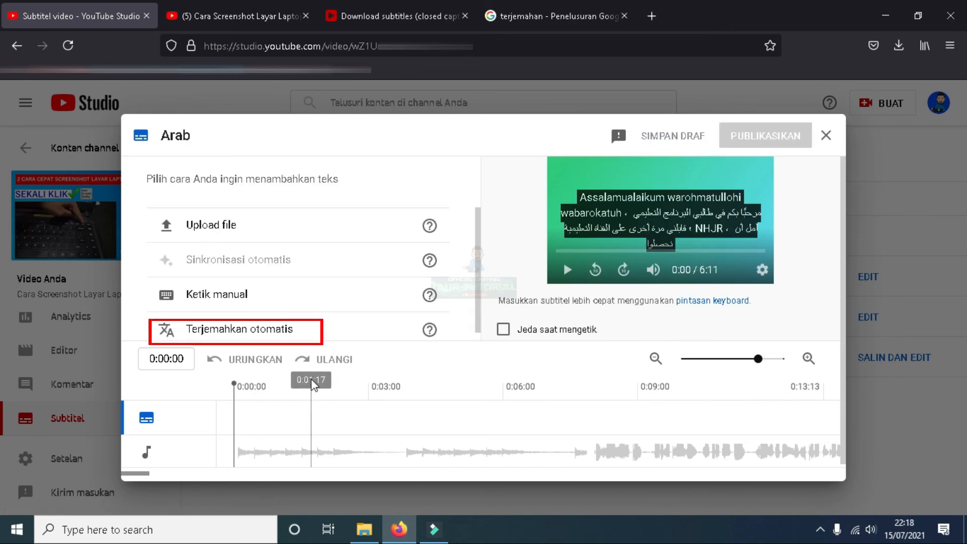
click(293, 330)
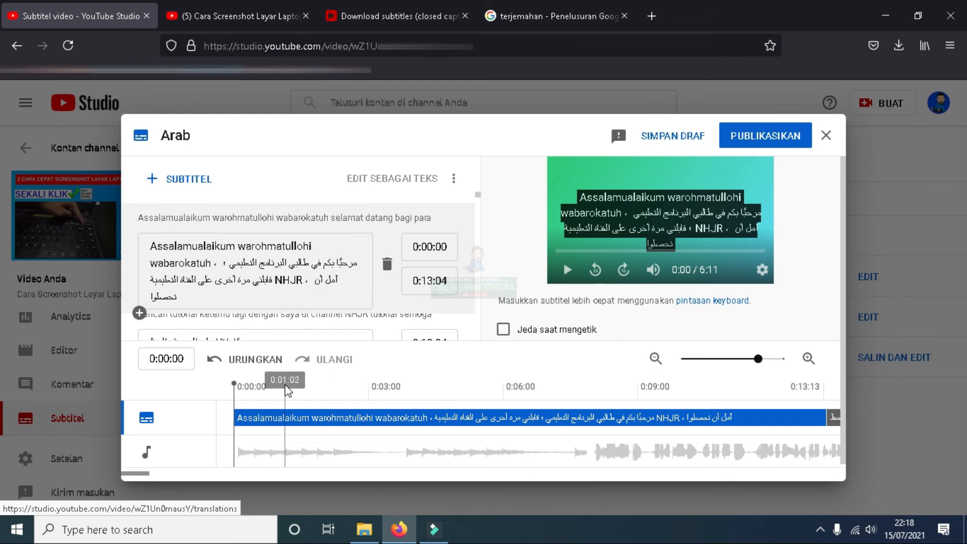
drag(233, 413, 596, 421)
Step: Preview the video from about 0:07 to check the first caption's timing, and publish the Arabic subtitles
click(579, 386)
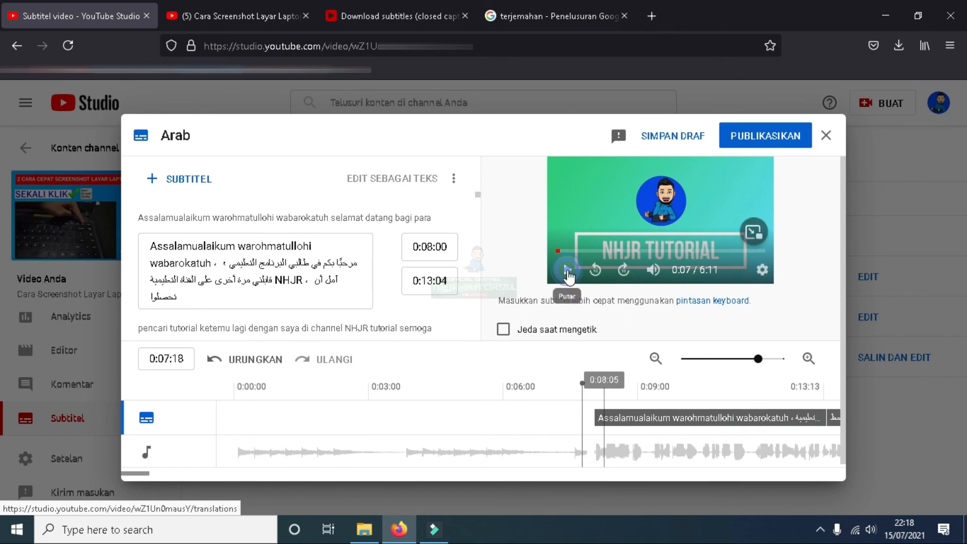
click(567, 270)
click(568, 270)
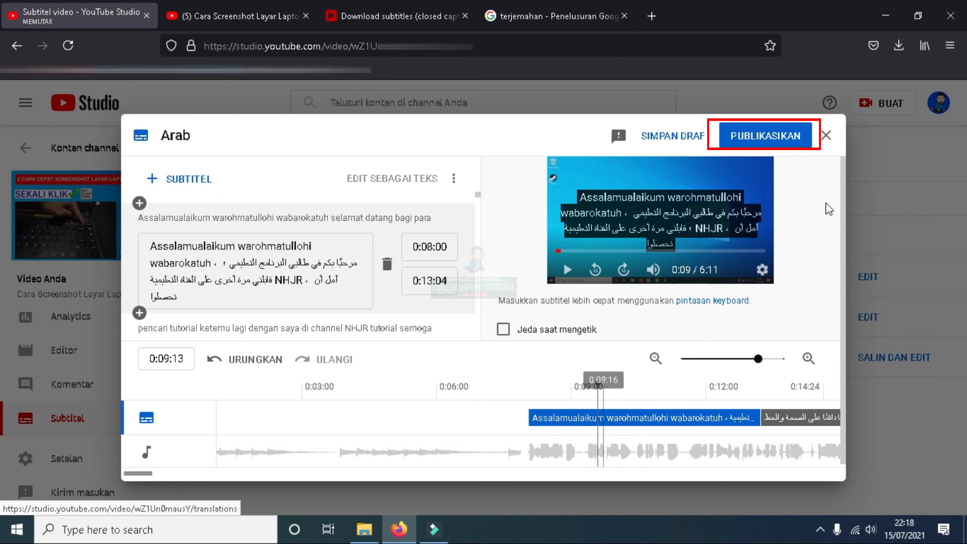
click(779, 137)
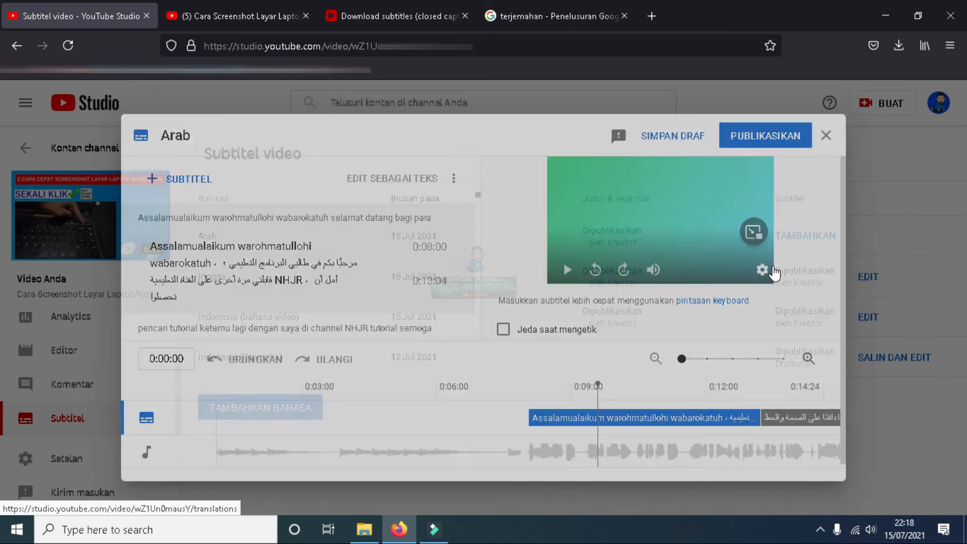